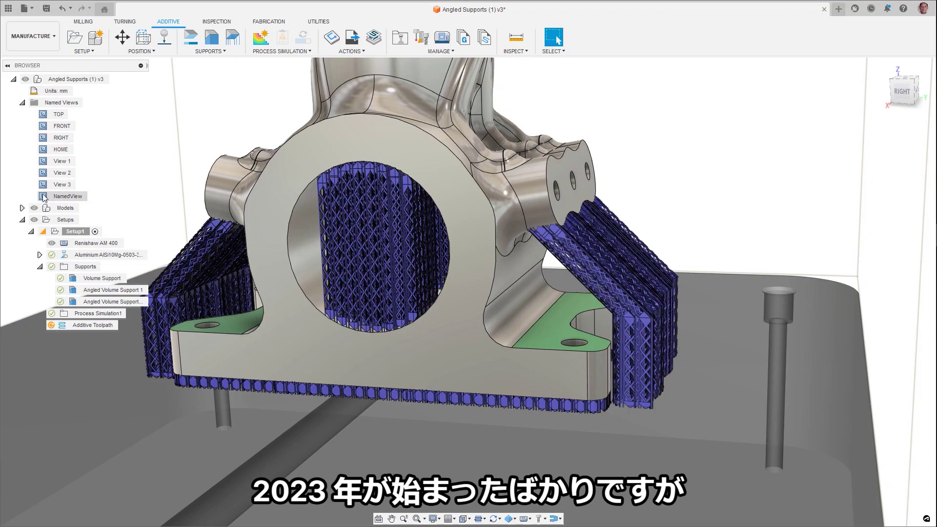
Switch between two saved named views of the part on its angled lattice supports
{"action": "double_click", "coordinate": [44, 196]}
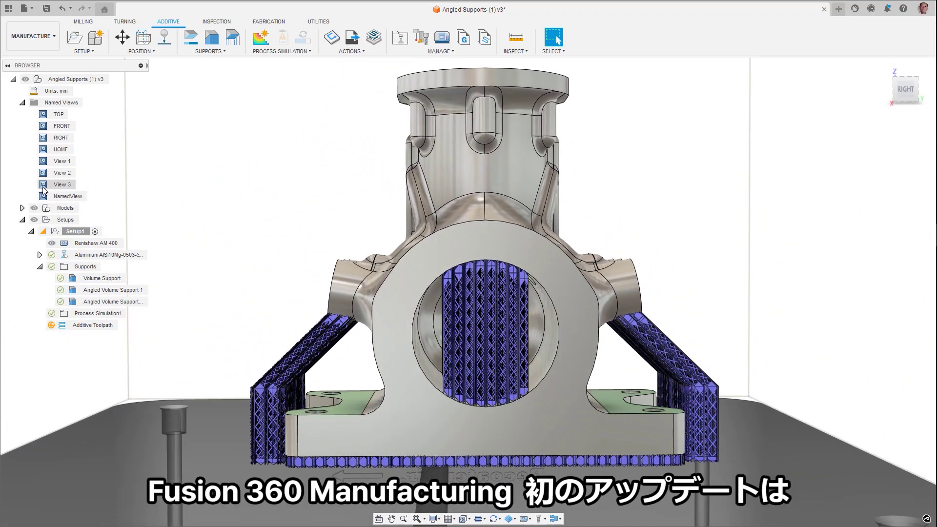
{"action": "double_click", "coordinate": [44, 184]}
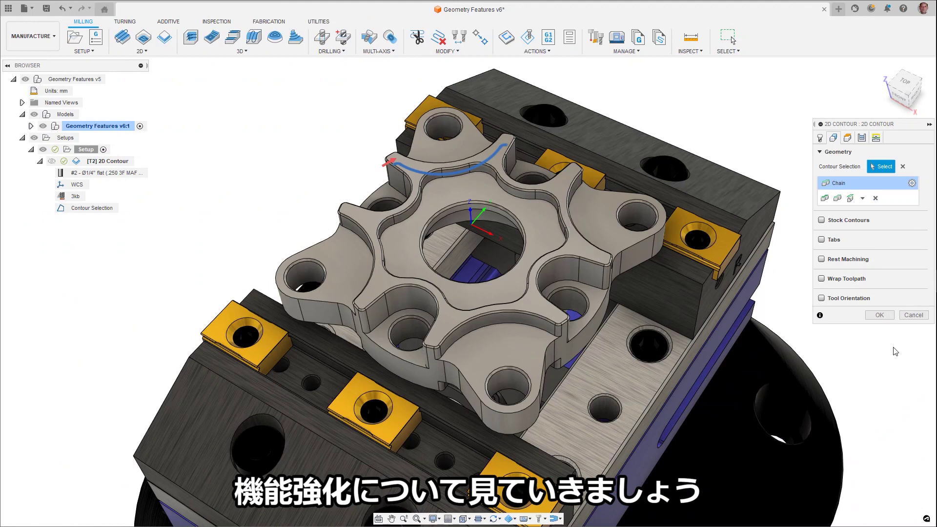
Add three edge chains and a face contour restricted to outer loops
{"action": "left_click", "coordinate": [576, 194]}
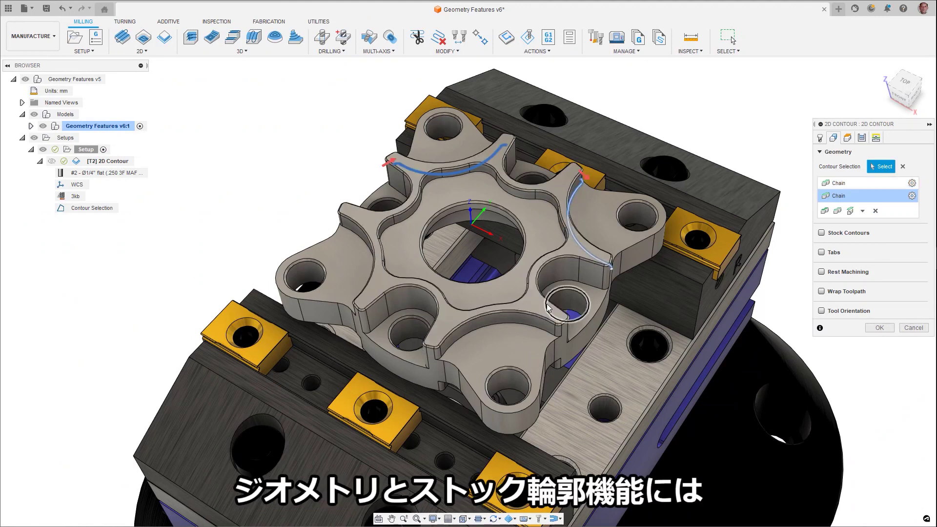
{"action": "left_click", "coordinate": [526, 326]}
{"action": "left_click", "coordinate": [363, 244]}
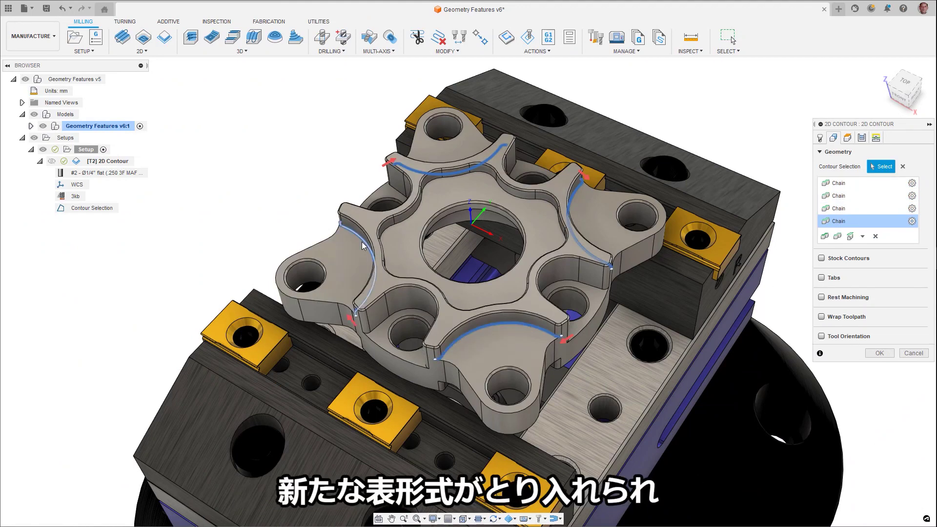
{"action": "scroll", "coordinate": [919, 215], "scroll_direction": "down", "scroll_amount": 1}
{"action": "left_click", "coordinate": [912, 222]}
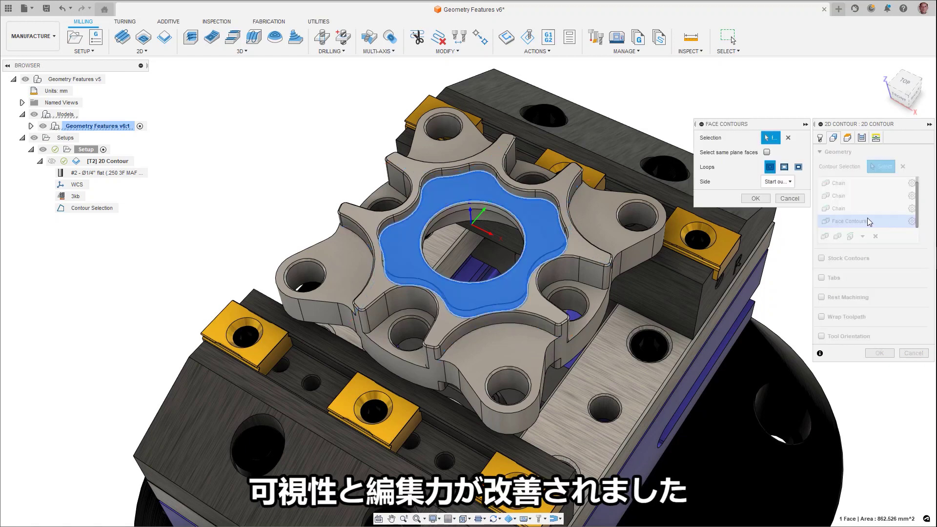
{"action": "left_click", "coordinate": [785, 168]}
{"action": "left_click", "coordinate": [760, 200]}
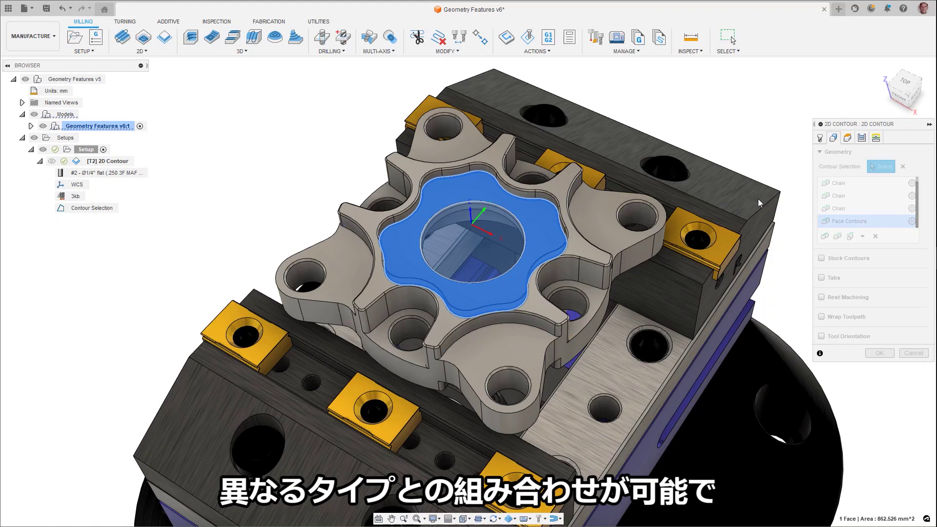
Enable stock contours with an outer-loop silhouette, and reuse those stock selections in the second contour
{"action": "left_click", "coordinate": [821, 259]}
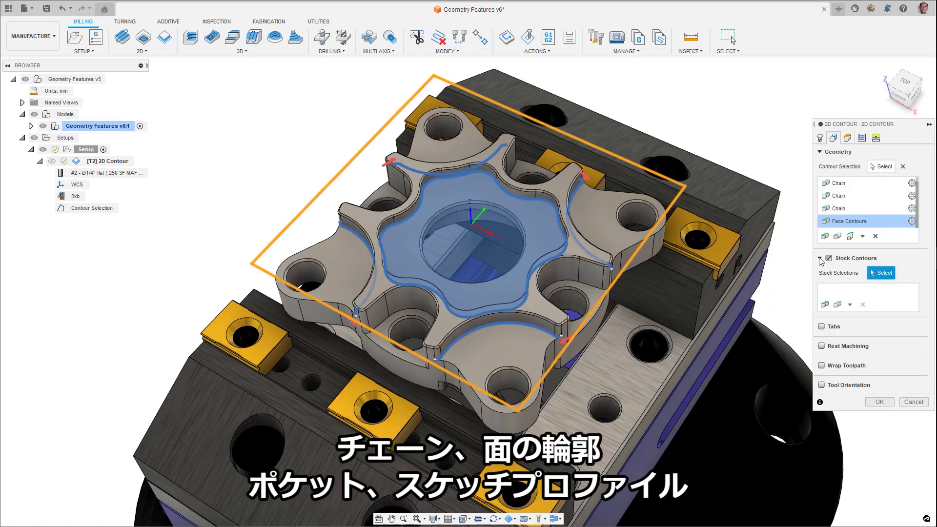
{"action": "left_click", "coordinate": [849, 305]}
{"action": "left_click", "coordinate": [851, 364]}
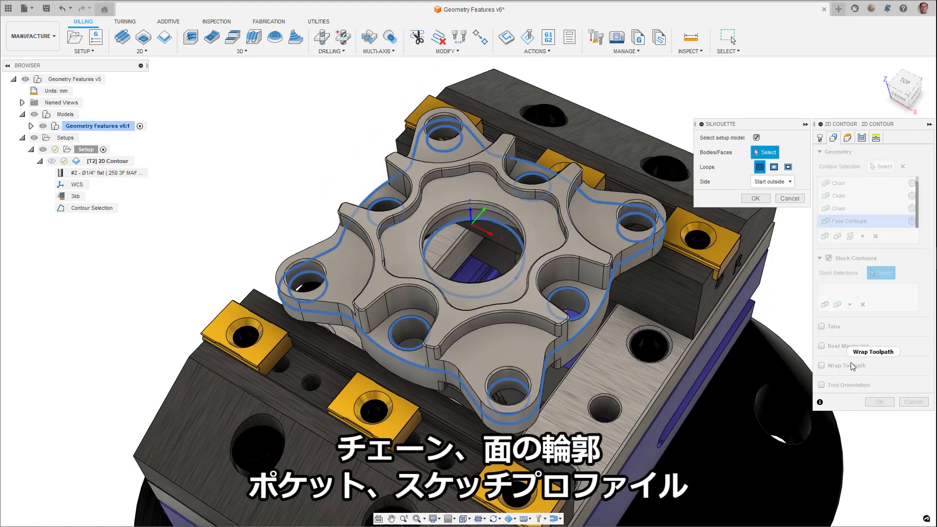
{"action": "left_click", "coordinate": [774, 167]}
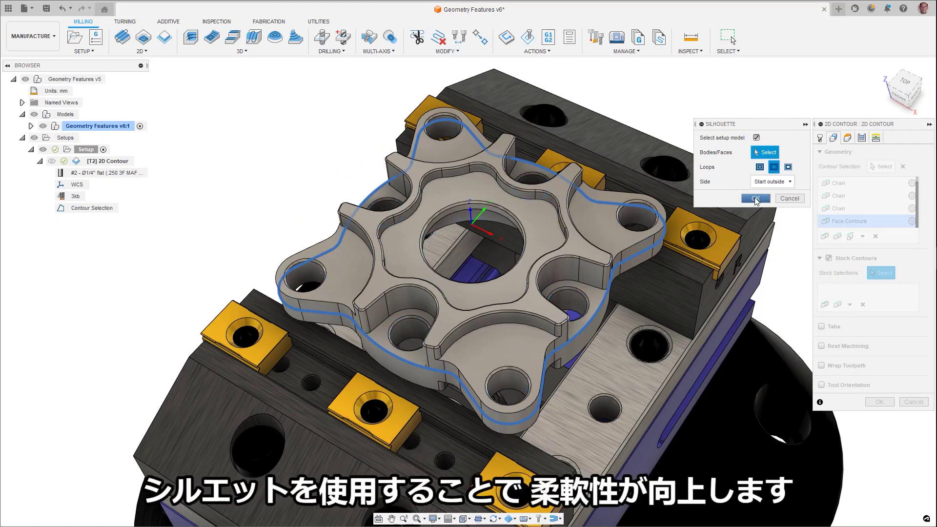
{"action": "left_click", "coordinate": [755, 199]}
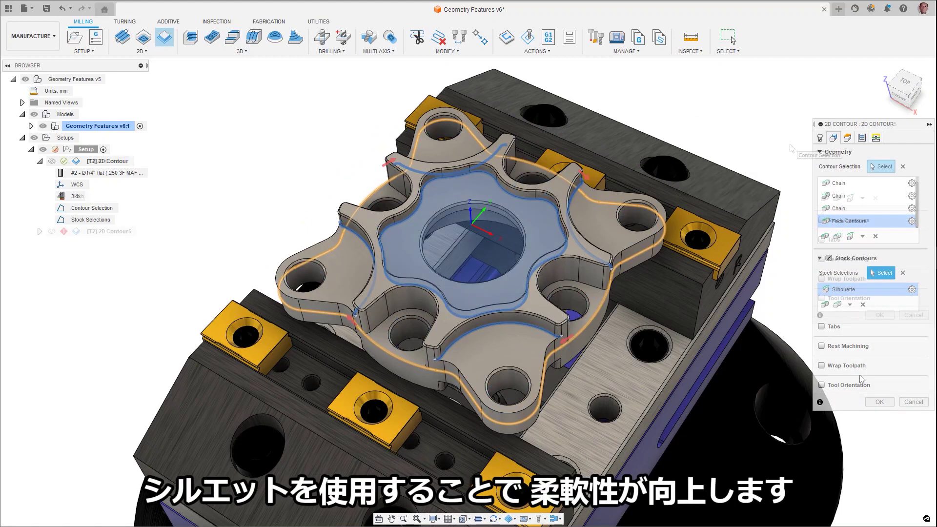
{"action": "left_click", "coordinate": [821, 221]}
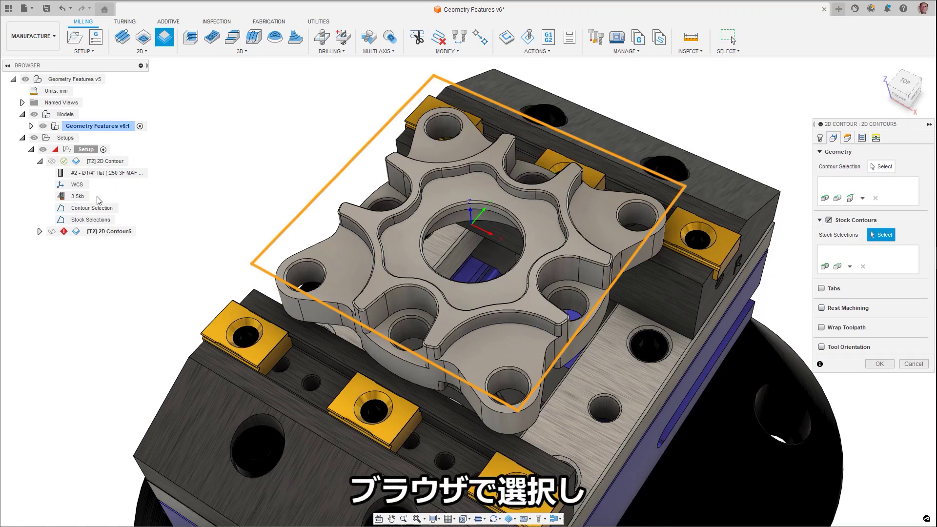
{"action": "left_click", "coordinate": [90, 220]}
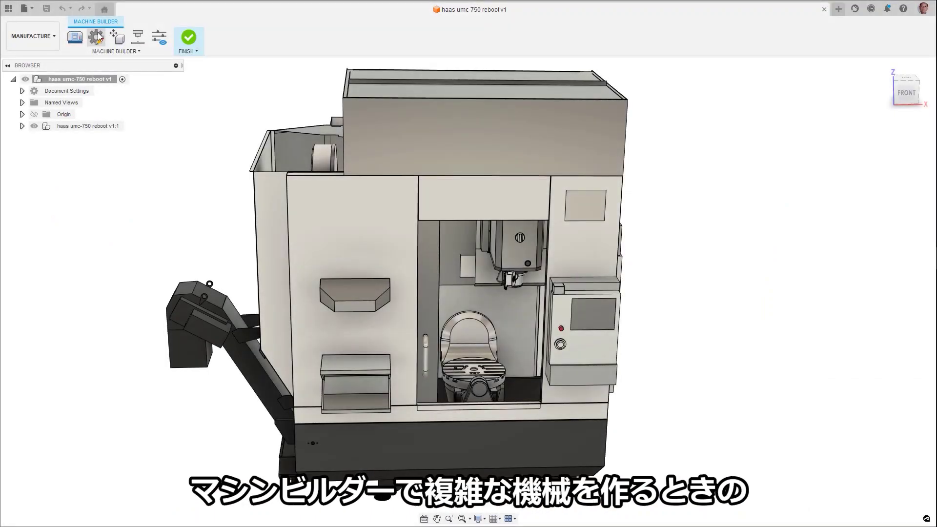
Open the machine definition's Kinematics and inspect the add menu, Y axis, head and orientation options
{"action": "left_click", "coordinate": [97, 37]}
{"action": "left_click", "coordinate": [324, 159]}
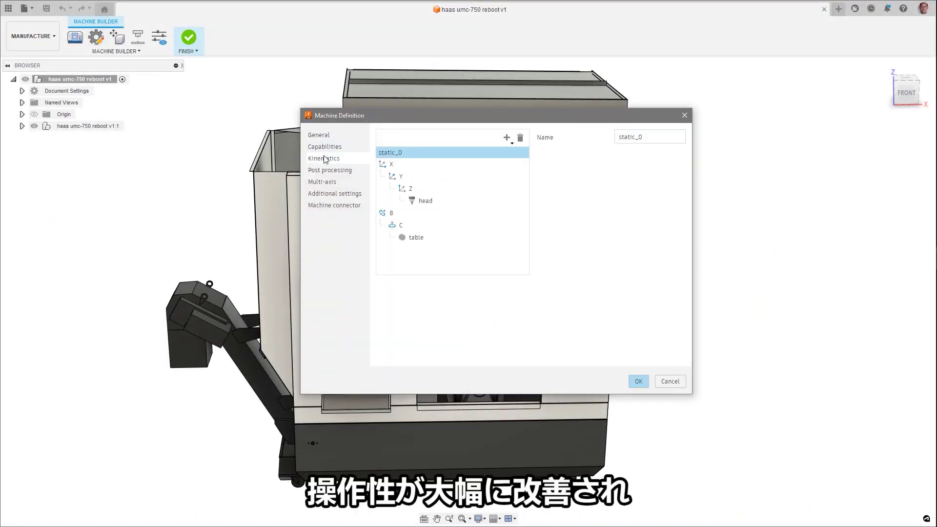
{"action": "left_click", "coordinate": [511, 143]}
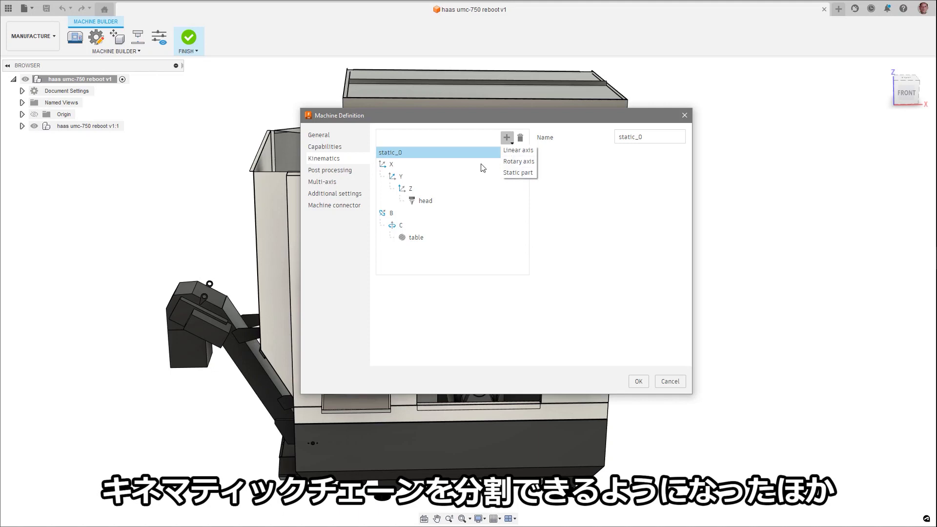
{"action": "left_click", "coordinate": [393, 176]}
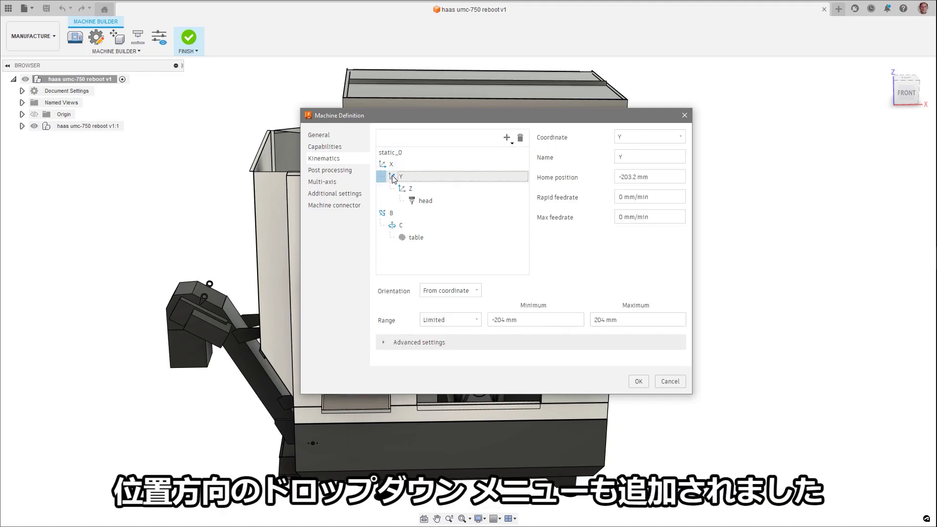
{"action": "left_click", "coordinate": [415, 200]}
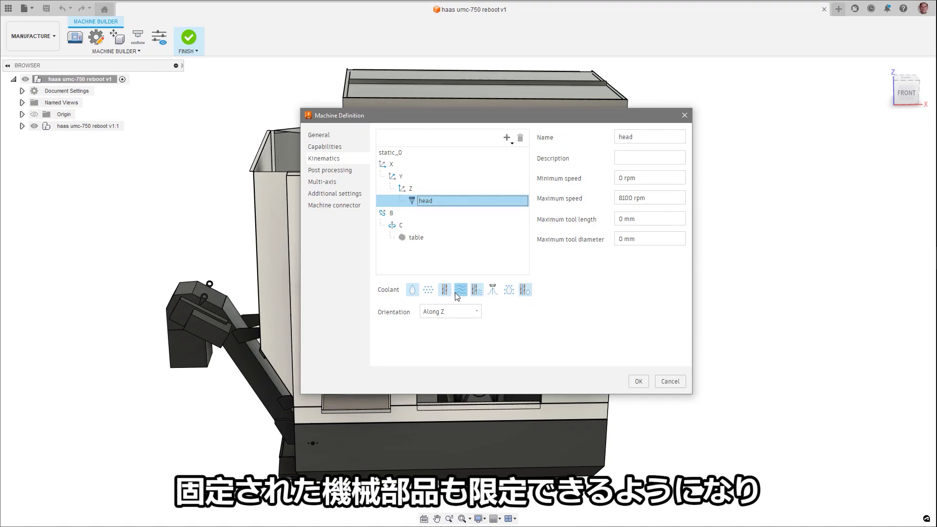
{"action": "left_click", "coordinate": [474, 311]}
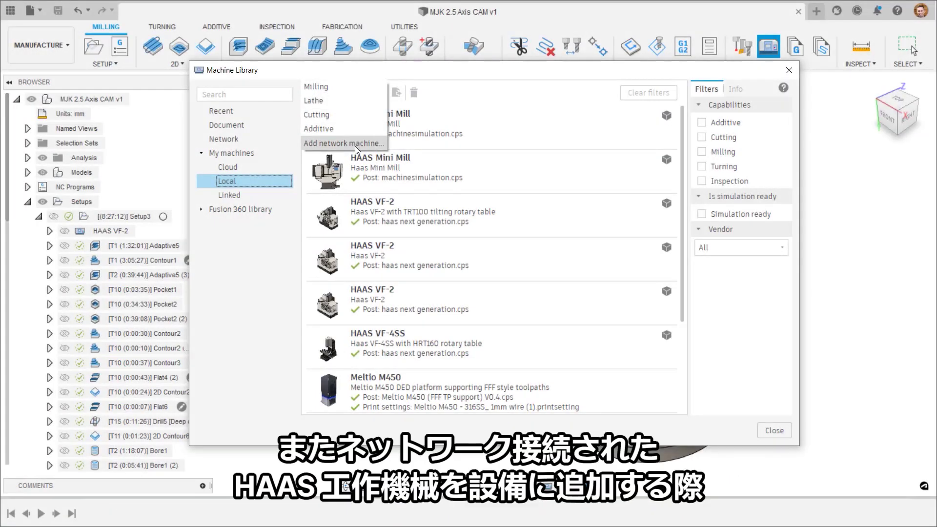
Search network machines with vendor Haas and pick the HAAS UMC-1000SS
{"action": "left_click", "coordinate": [356, 144]}
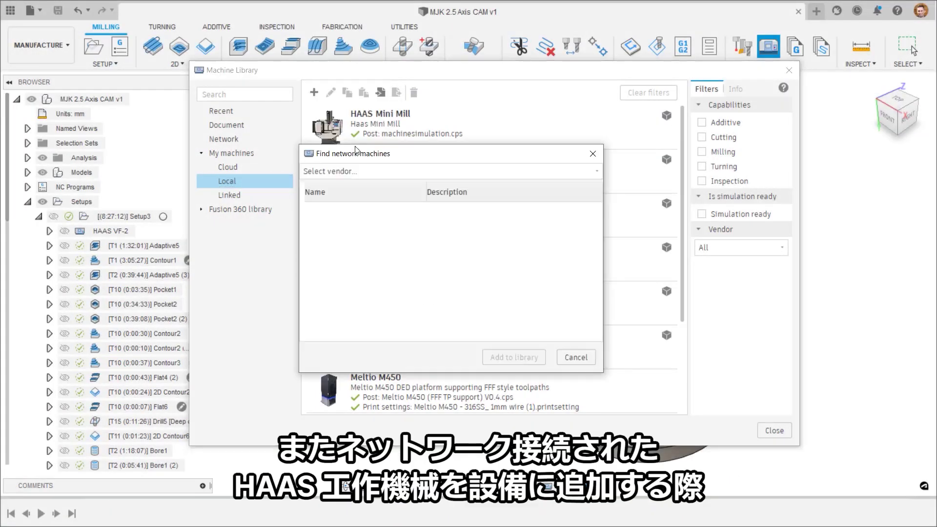
{"action": "left_click", "coordinate": [383, 172]}
{"action": "left_click", "coordinate": [383, 197]}
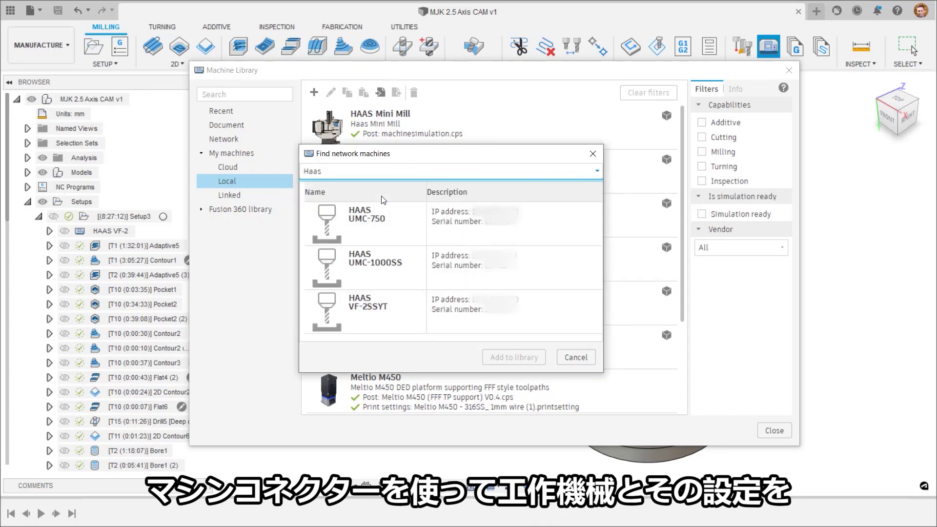
{"action": "left_click", "coordinate": [414, 261]}
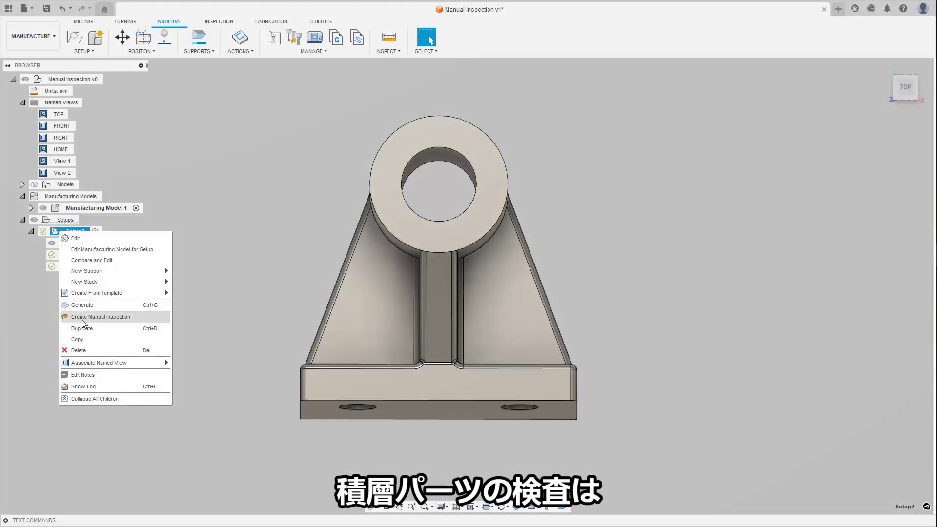
Create two manual inspections: the base width corner to corner and the bore diameter
{"action": "left_click", "coordinate": [82, 318]}
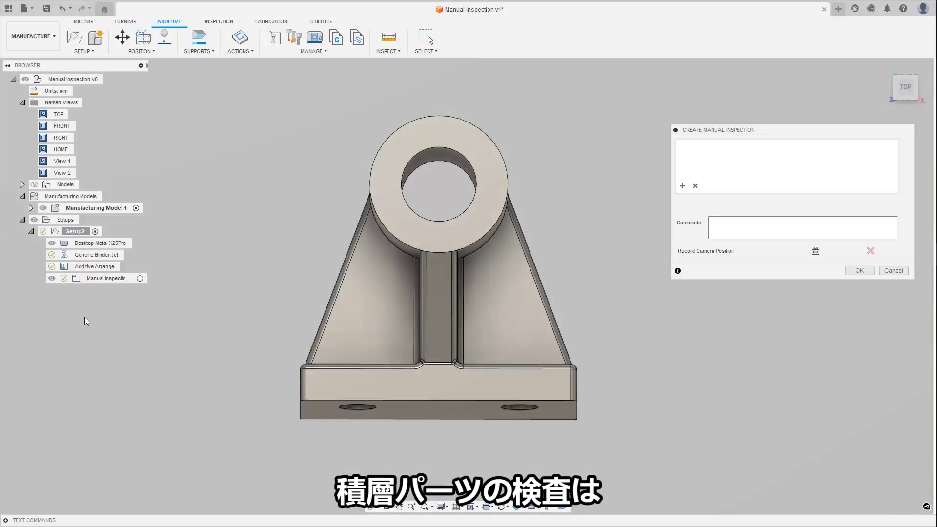
{"action": "left_click", "coordinate": [300, 420]}
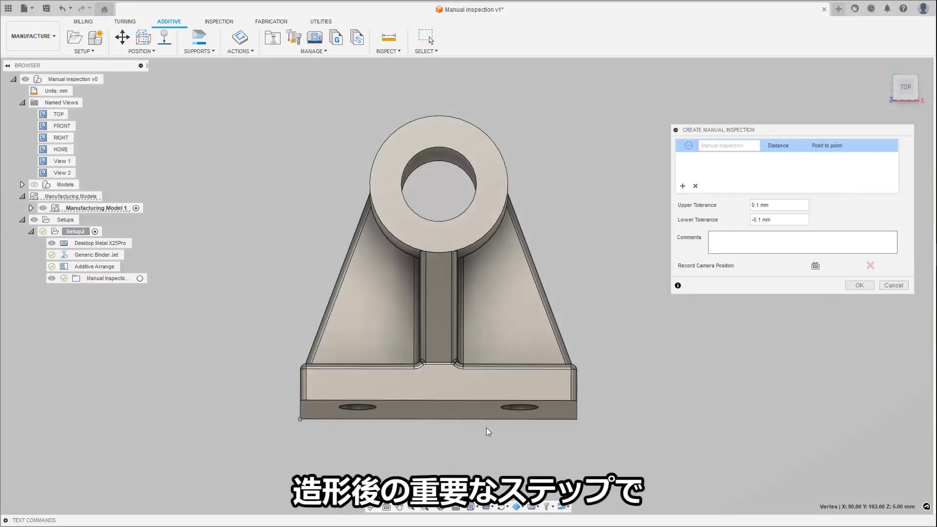
{"action": "left_click", "coordinate": [577, 419]}
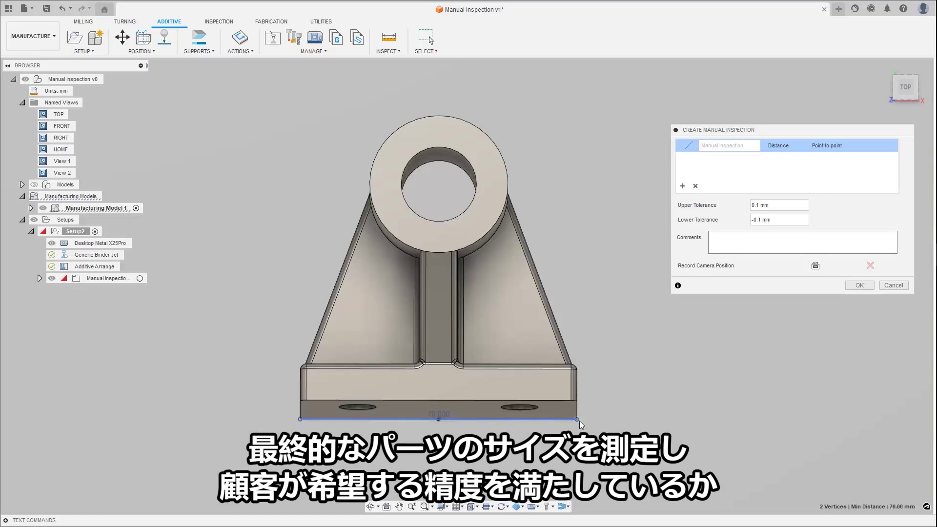
{"action": "left_click", "coordinate": [683, 186]}
{"action": "left_click", "coordinate": [449, 157]}
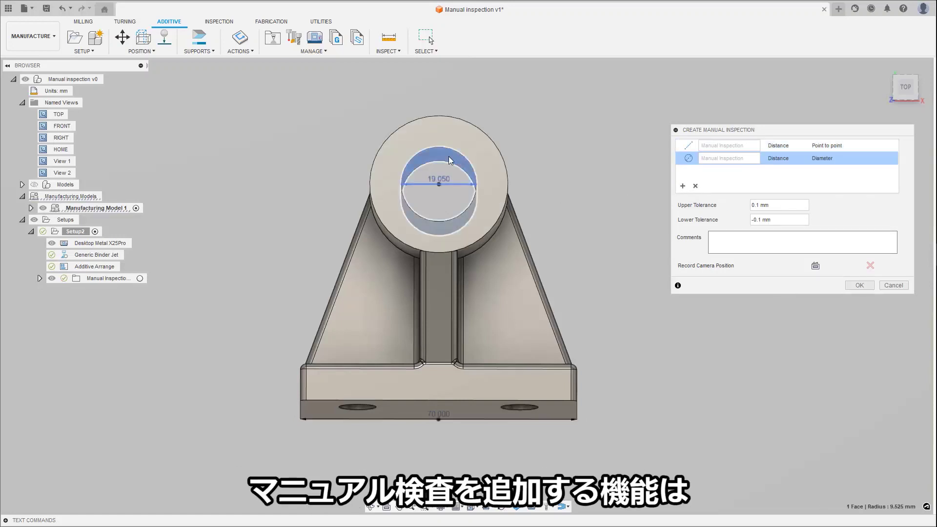
{"action": "left_click", "coordinate": [859, 286]}
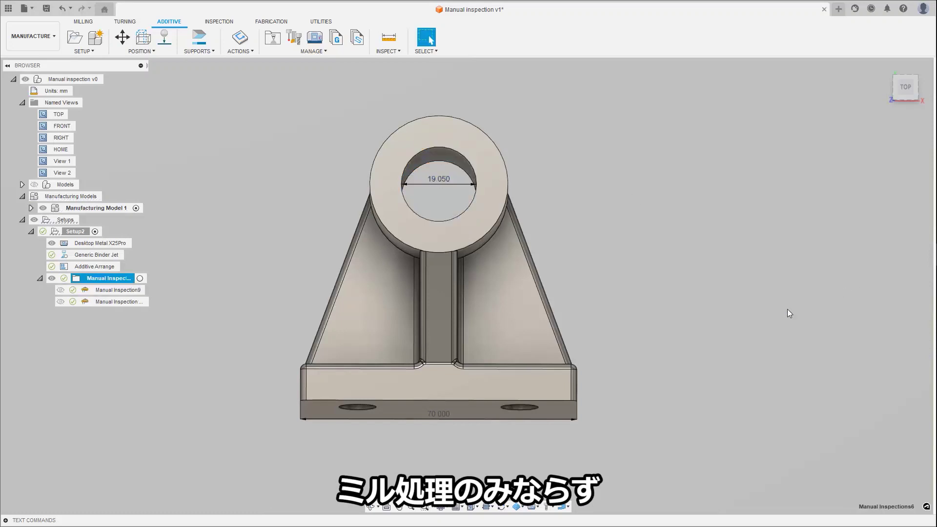
Record the measured values: 69 for the base width and 2 for the hole diameter
{"action": "left_click", "coordinate": [220, 22]}
{"action": "left_click", "coordinate": [196, 37]}
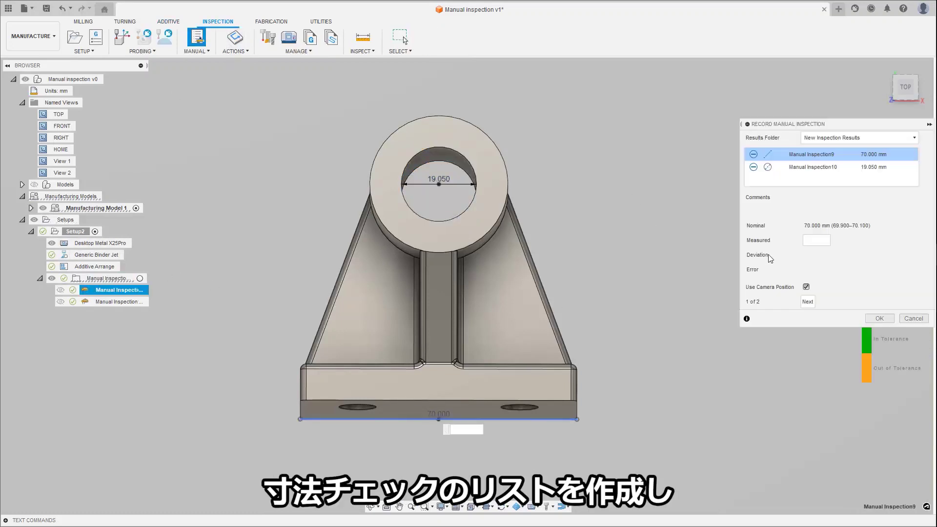
{"action": "left_click", "coordinate": [812, 241]}
{"action": "type", "text": "69.95"}
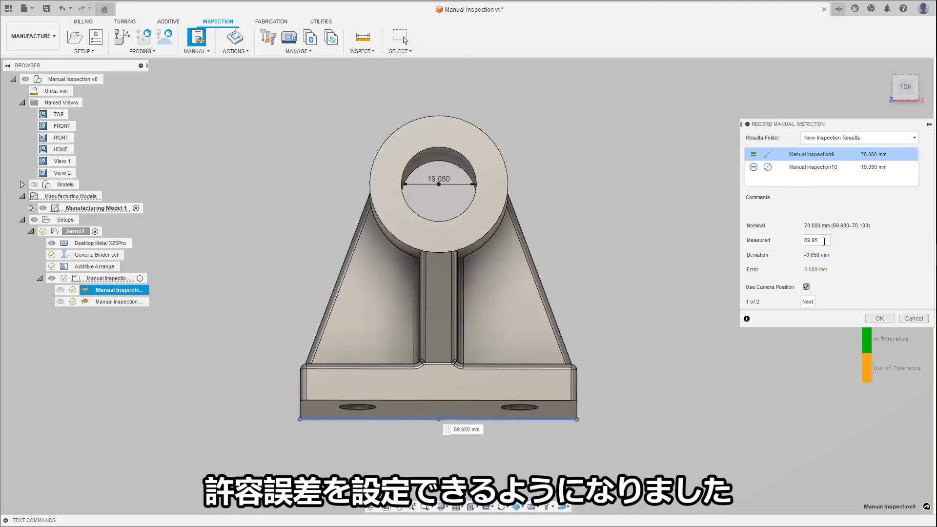
{"action": "left_click", "coordinate": [802, 167]}
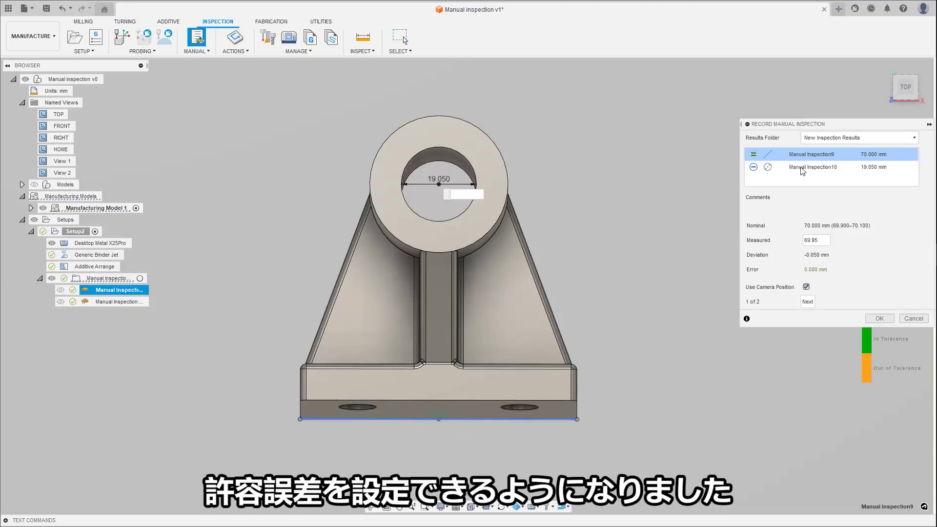
{"action": "left_click", "coordinate": [814, 239]}
{"action": "type", "text": "20."}
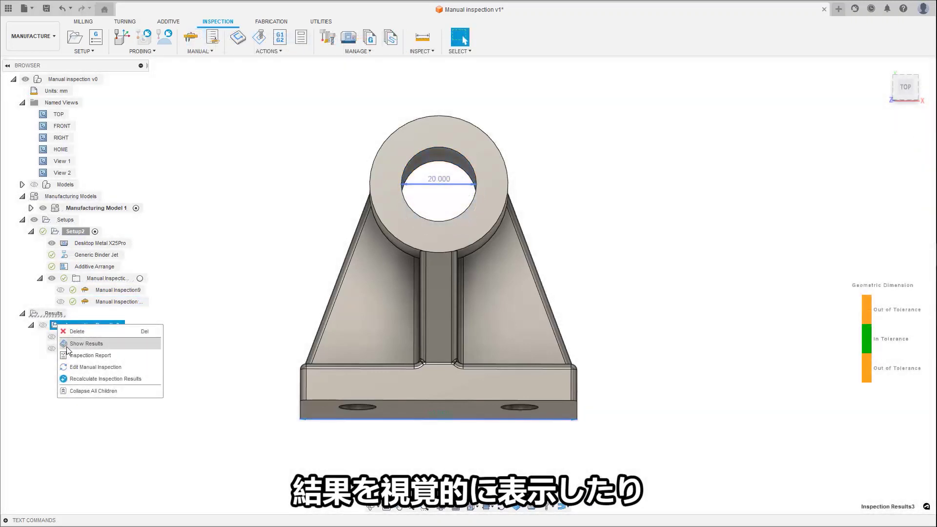
Review the inspection results table, then create a report from Inspection Results3
{"action": "left_click", "coordinate": [67, 347]}
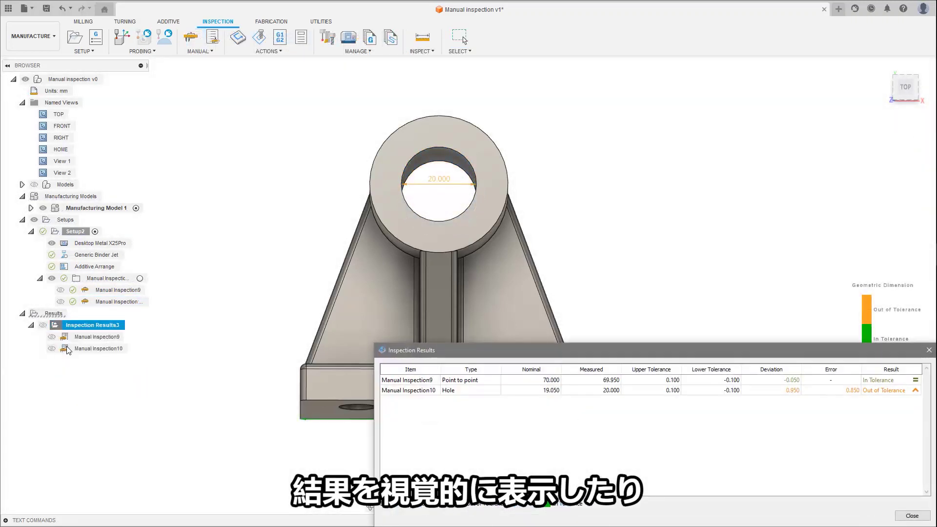
{"action": "key", "text": "Escape"}
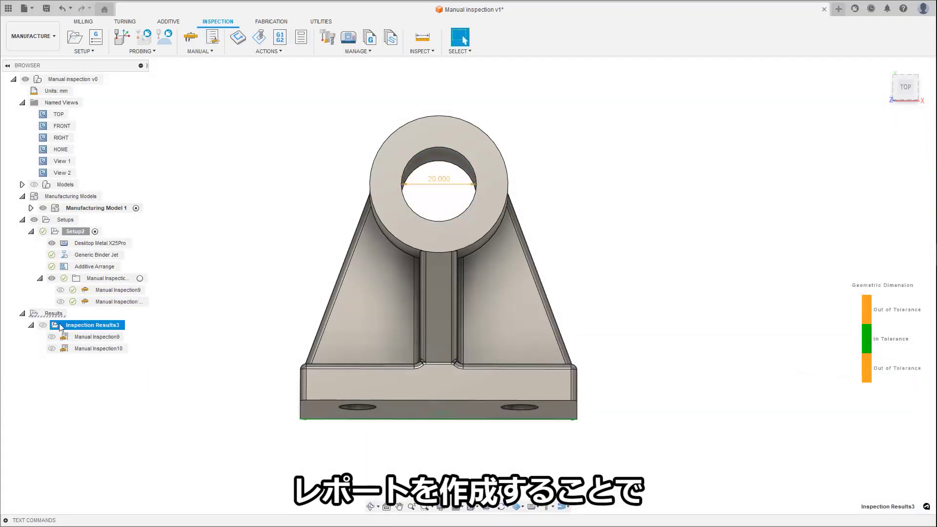
{"action": "right_click", "coordinate": [61, 327]}
{"action": "left_click", "coordinate": [73, 355]}
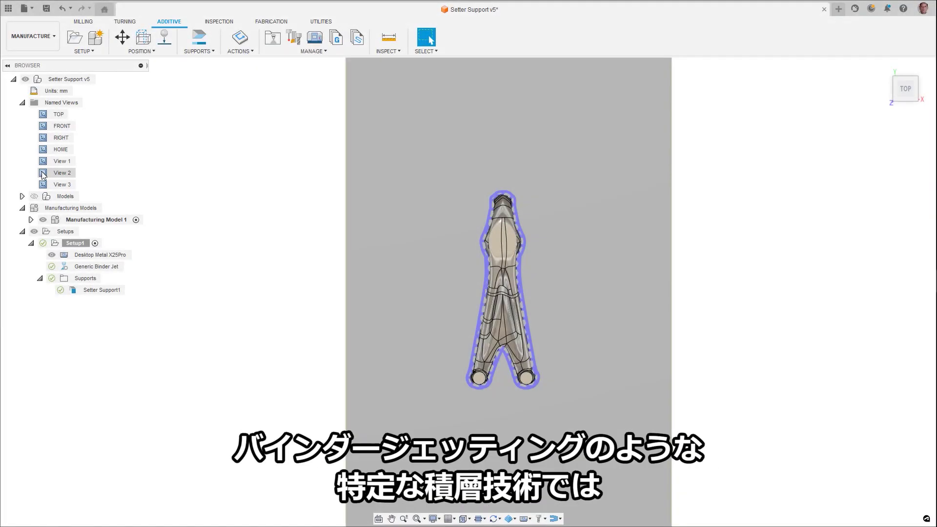
View the part from View 2, View 3 and View 1, and briefly hide it to expose the honeycomb support
{"action": "left_click", "coordinate": [43, 173]}
{"action": "left_click", "coordinate": [42, 187]}
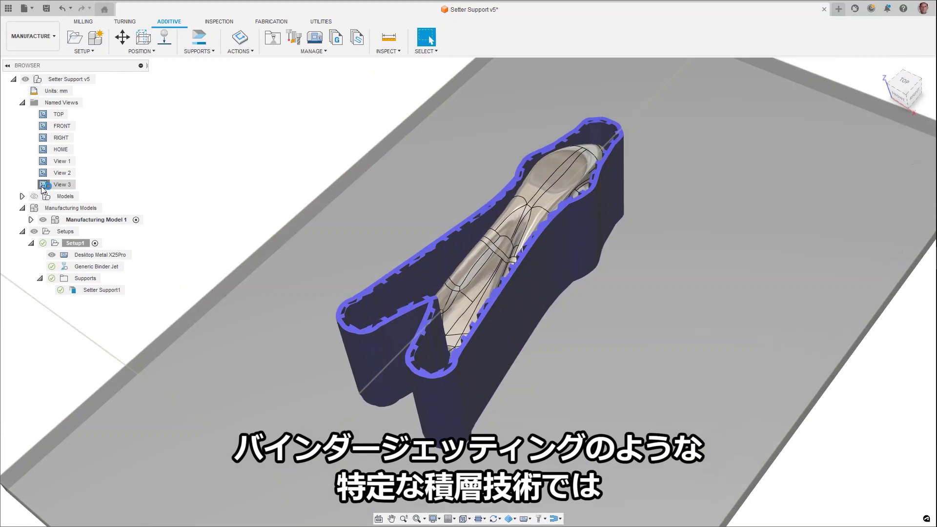
{"action": "left_click", "coordinate": [48, 162]}
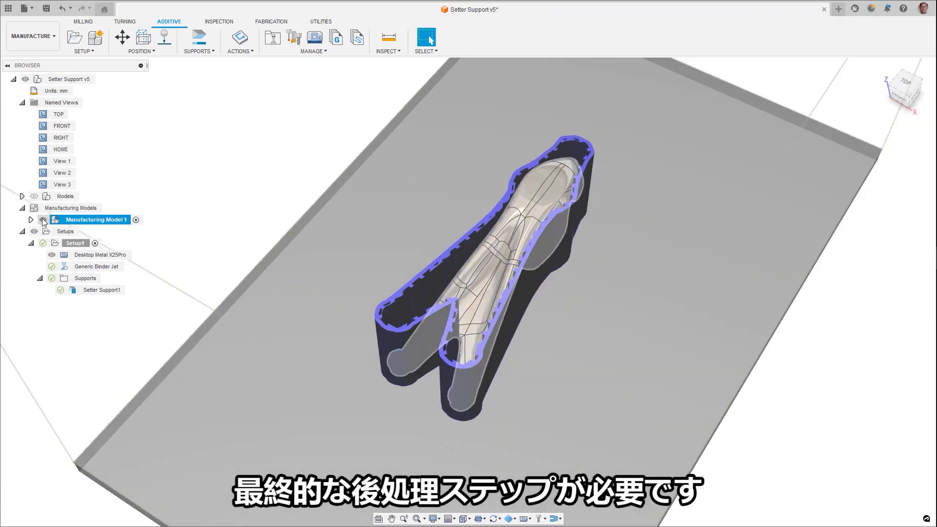
{"action": "left_click", "coordinate": [43, 220]}
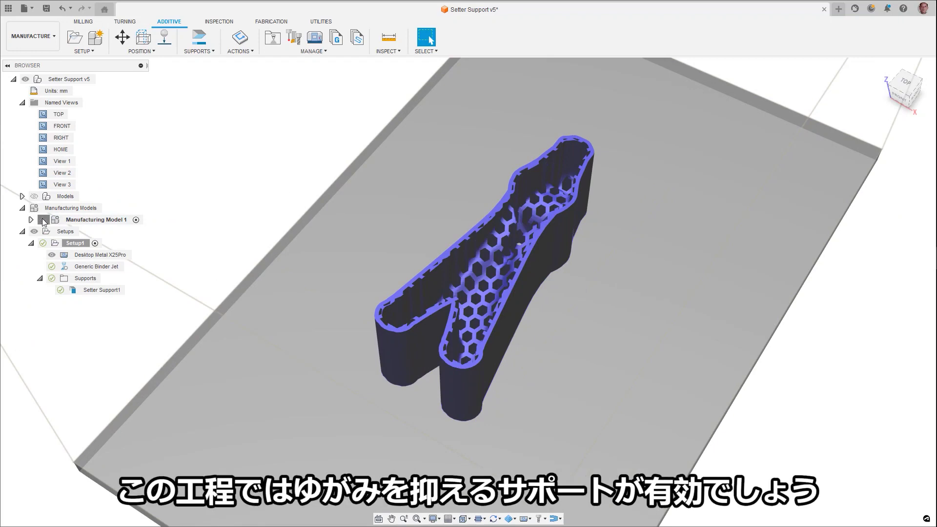
{"action": "left_click", "coordinate": [43, 220]}
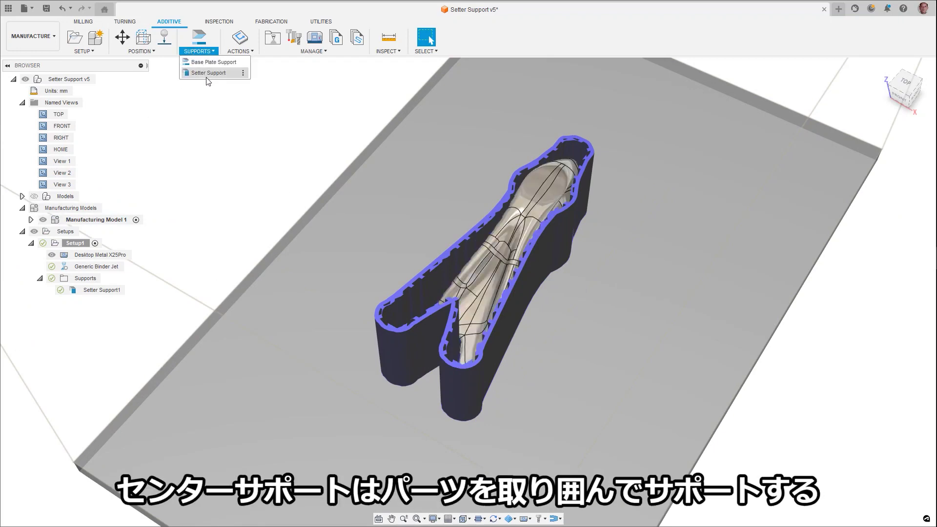
Review Setter Support1's bounding shape and fill pattern options, then slide the section plane to -10.00 mm
{"action": "double_click", "coordinate": [102, 290]}
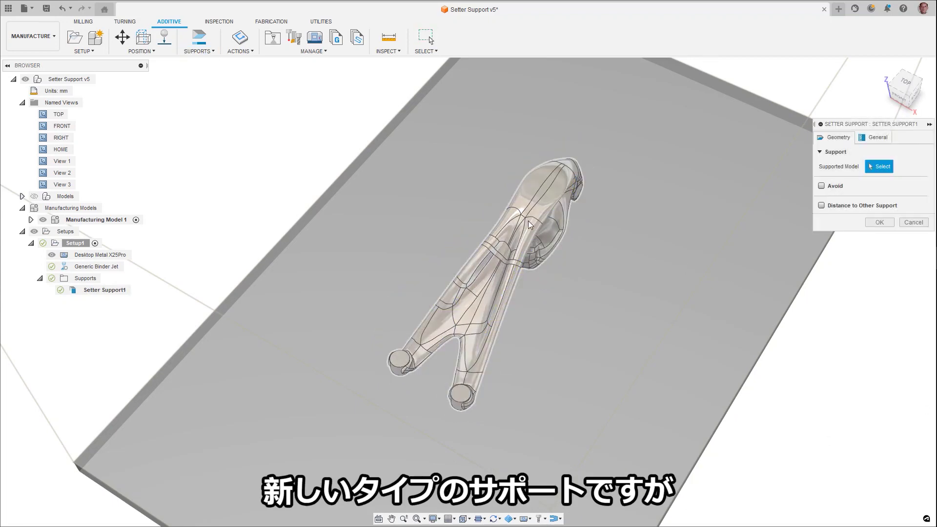
{"action": "left_click", "coordinate": [873, 139]}
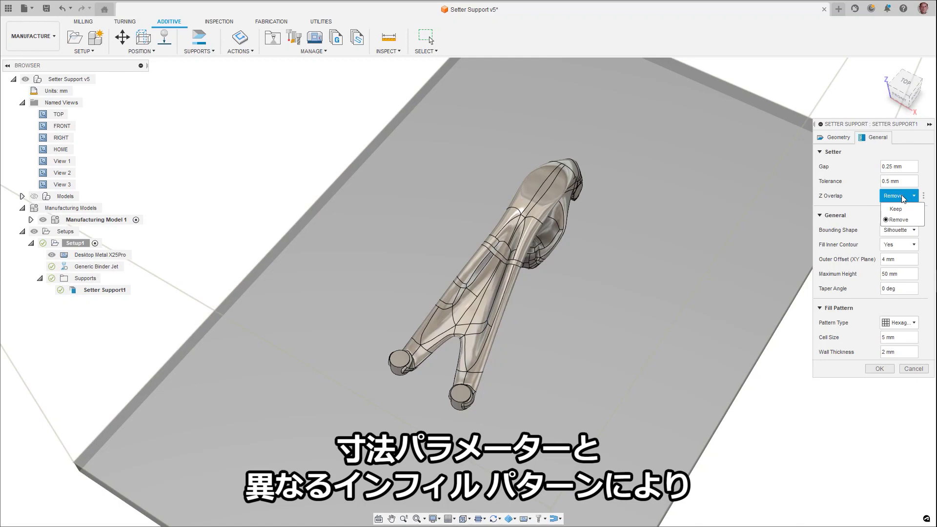
{"action": "left_click", "coordinate": [898, 229]}
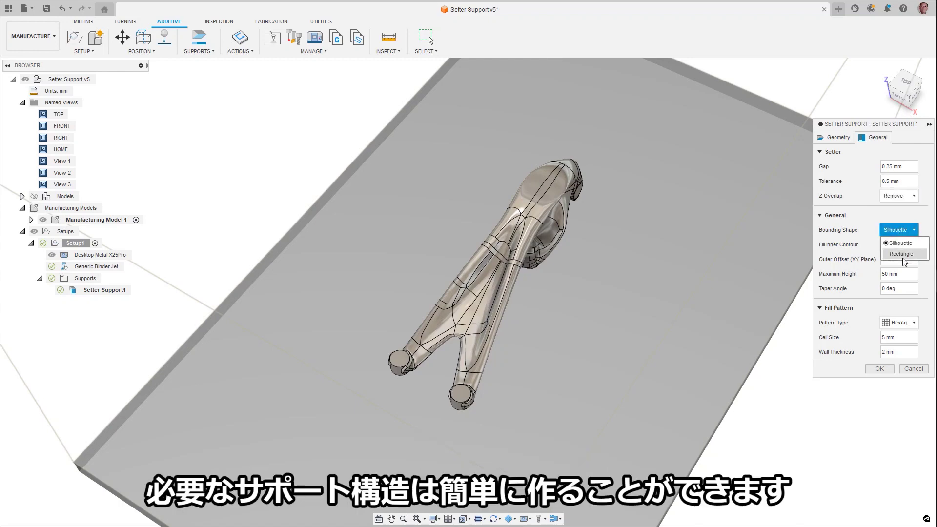
{"action": "left_click", "coordinate": [911, 321]}
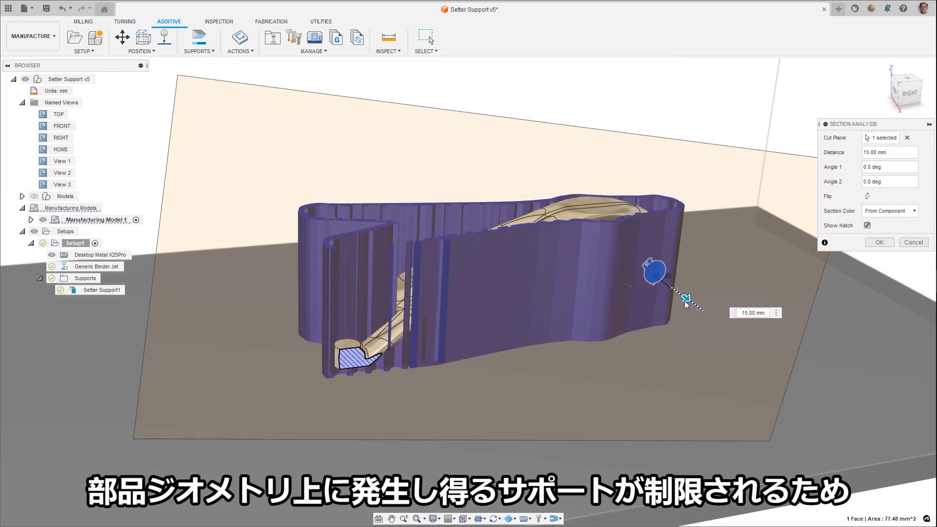
{"action": "left_click_drag", "start_coordinate": [685, 304], "coordinate": [651, 282]}
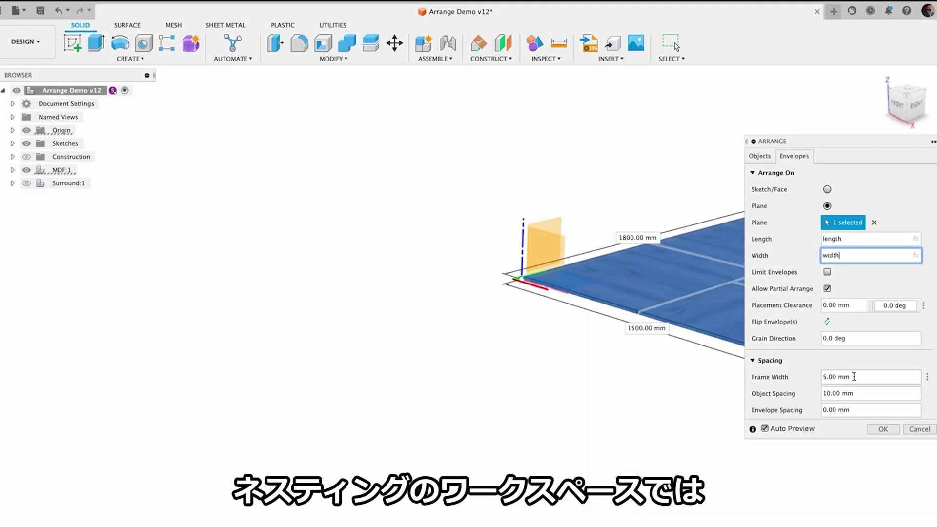
Enter 'thickness * 2' as the Frame Width and 'thickness' as the Object Spacing
{"action": "left_click", "coordinate": [853, 376]}
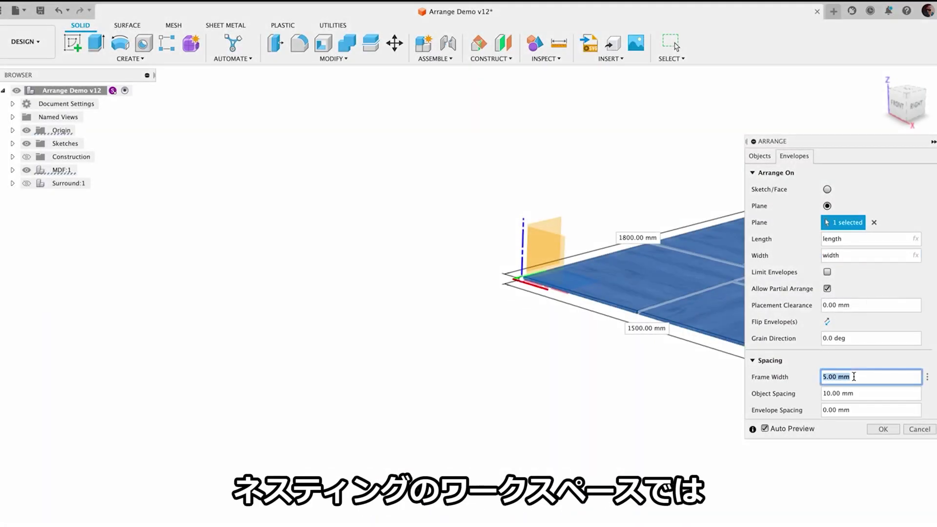
{"action": "type", "text": "thickness"}
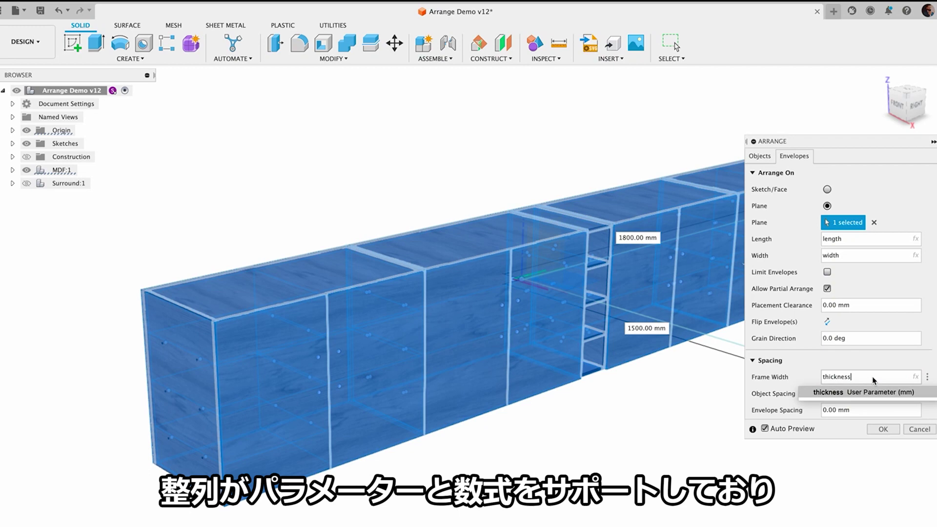
{"action": "type", "text": " *"}
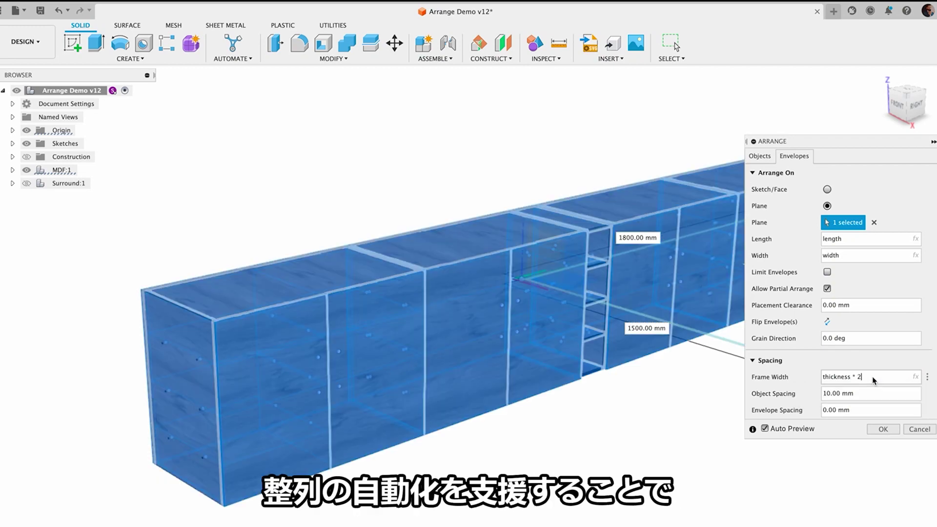
{"action": "triple_click", "coordinate": [870, 393]}
{"action": "type", "text": "thickness"}
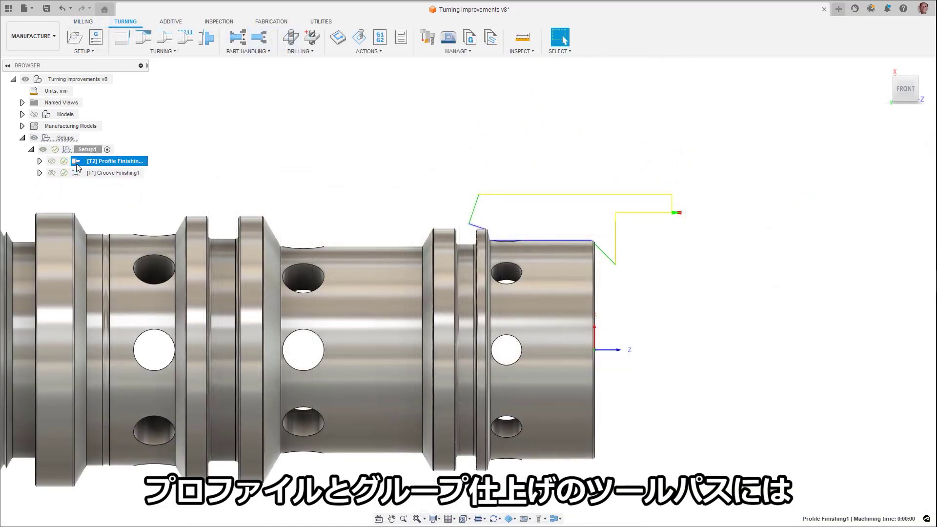
Turn on Use Fixed Lead Direction for the profile finishing operation and regenerate it
{"action": "double_click", "coordinate": [76, 163]}
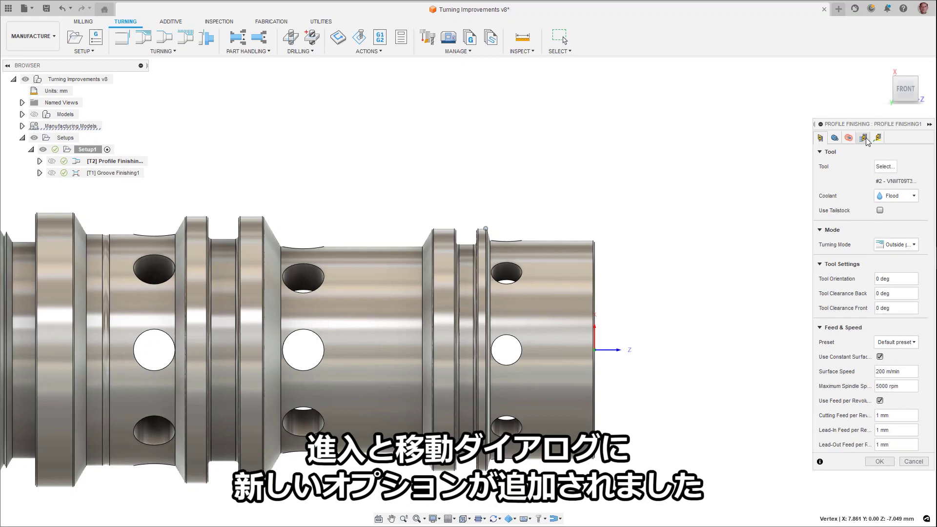
{"action": "left_click", "coordinate": [877, 138]}
{"action": "left_click", "coordinate": [879, 279]}
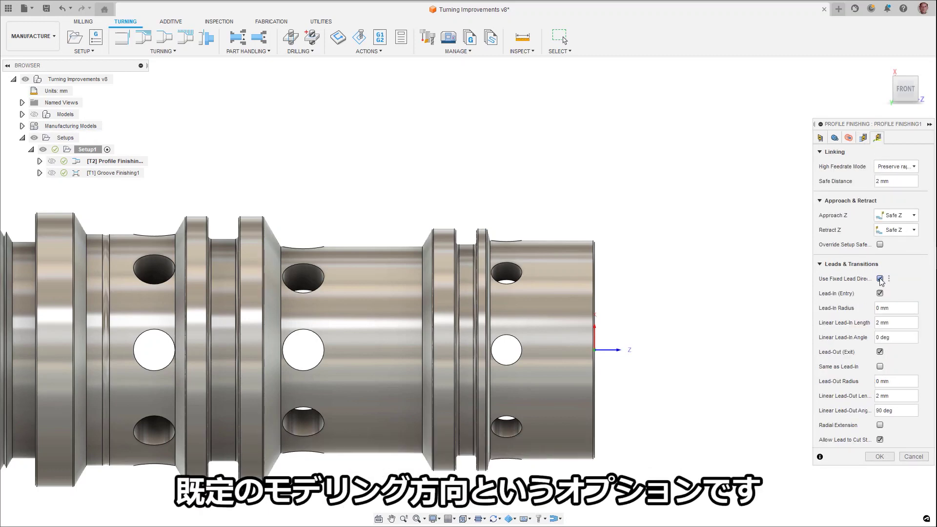
{"action": "left_click", "coordinate": [876, 457]}
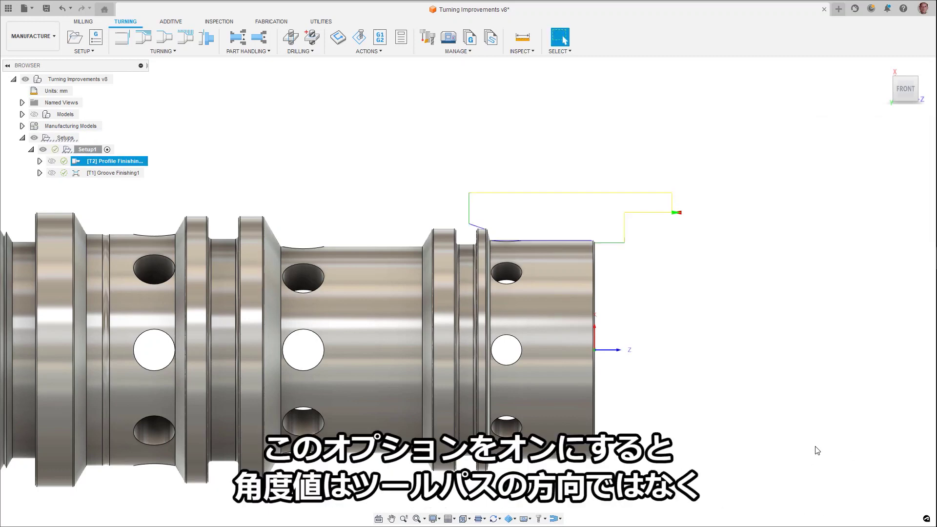
Apply fixed lead direction to the groove finishing operation and regenerate it
{"action": "left_click", "coordinate": [110, 173]}
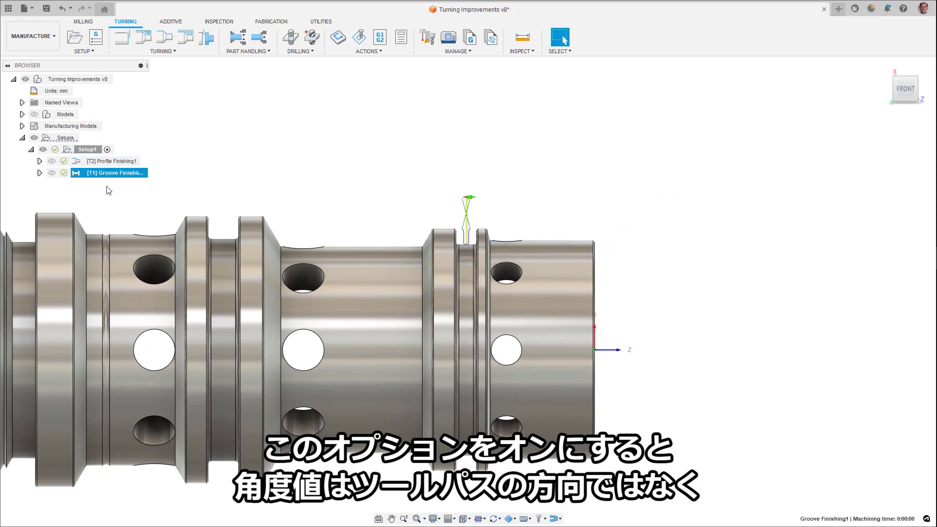
{"action": "double_click", "coordinate": [78, 174]}
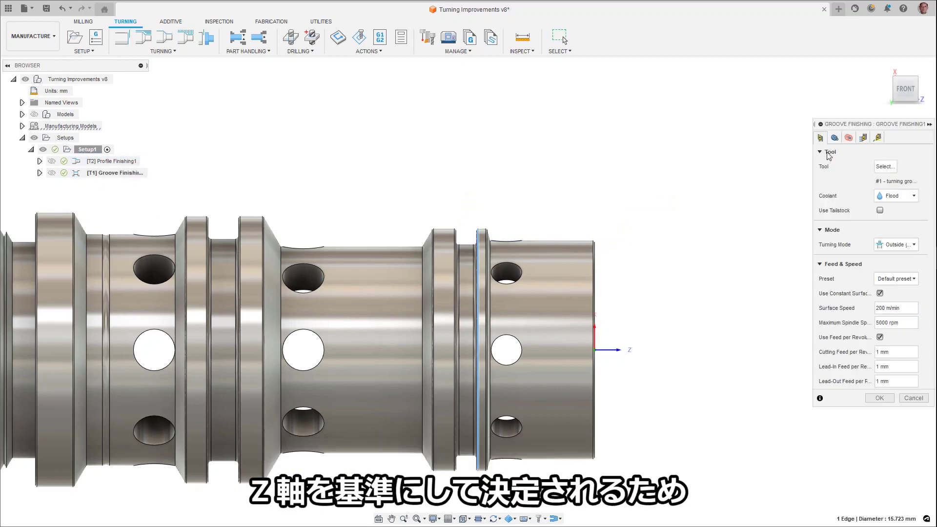
{"action": "left_click", "coordinate": [878, 138]}
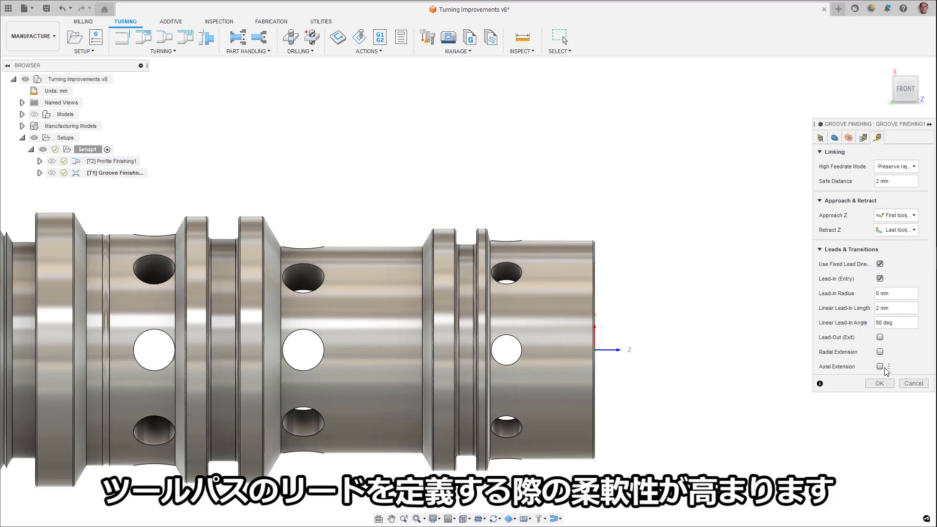
{"action": "left_click", "coordinate": [880, 384]}
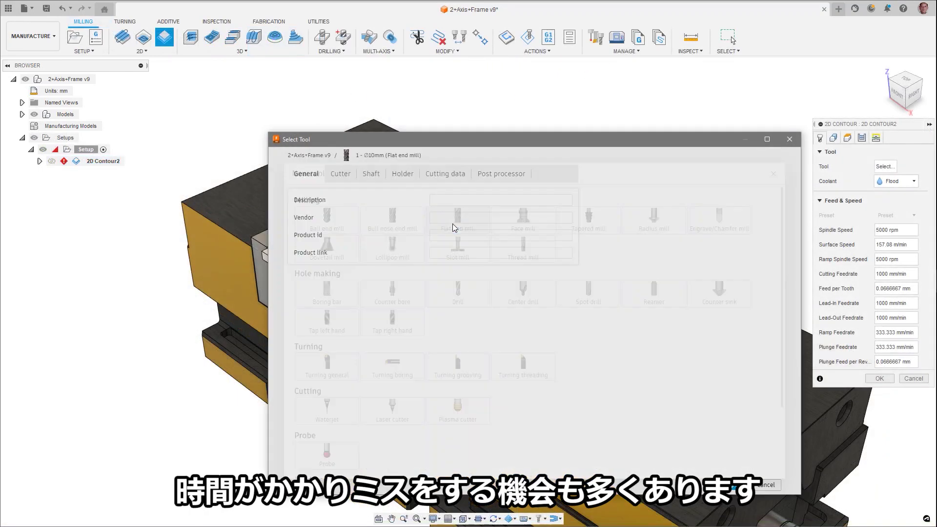
Set the cutter to 6 mm diameter, 75 mm overall length, 35 mm below holder and 20 mm shoulder length
{"action": "left_click", "coordinate": [340, 174]}
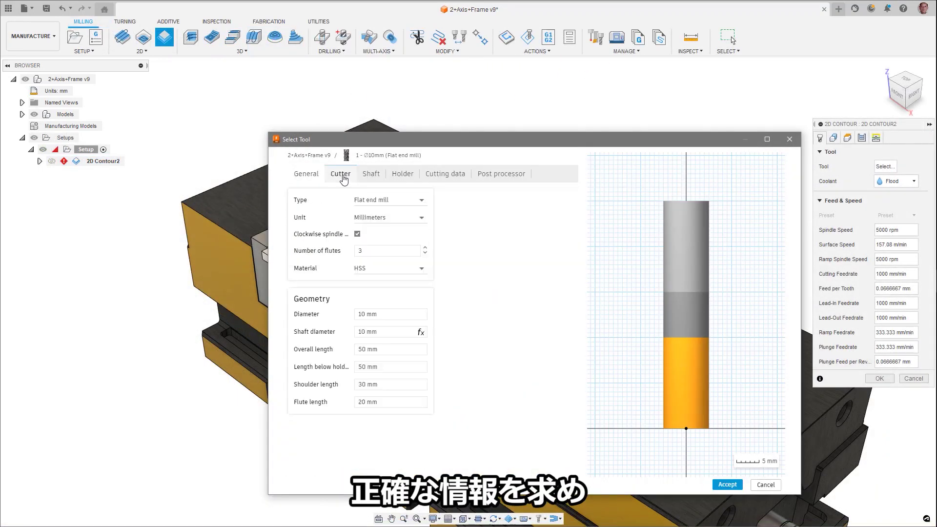
{"action": "left_click", "coordinate": [367, 314]}
{"action": "type", "text": "6"}
{"action": "left_click", "coordinate": [369, 349]}
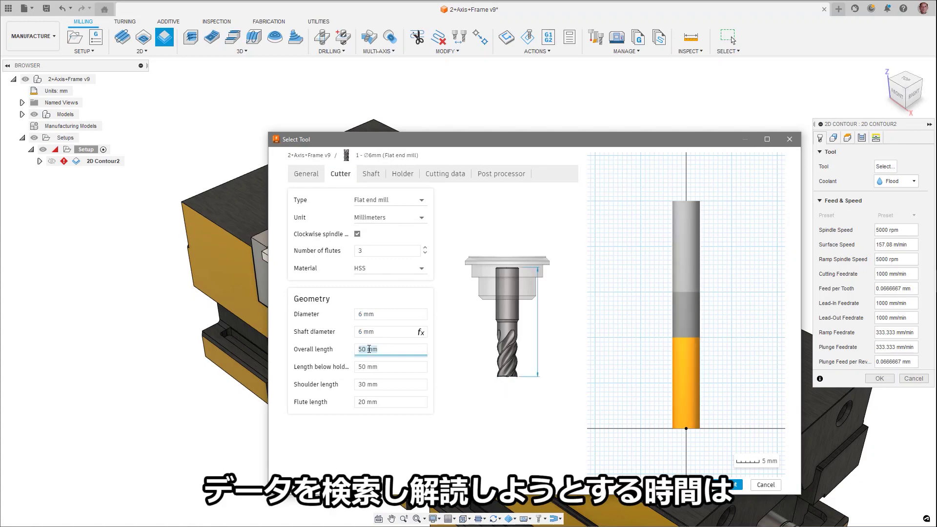
{"action": "type", "text": "75"}
{"action": "left_click", "coordinate": [371, 367]}
{"action": "left_click", "coordinate": [377, 384]}
{"action": "type", "text": "20"}
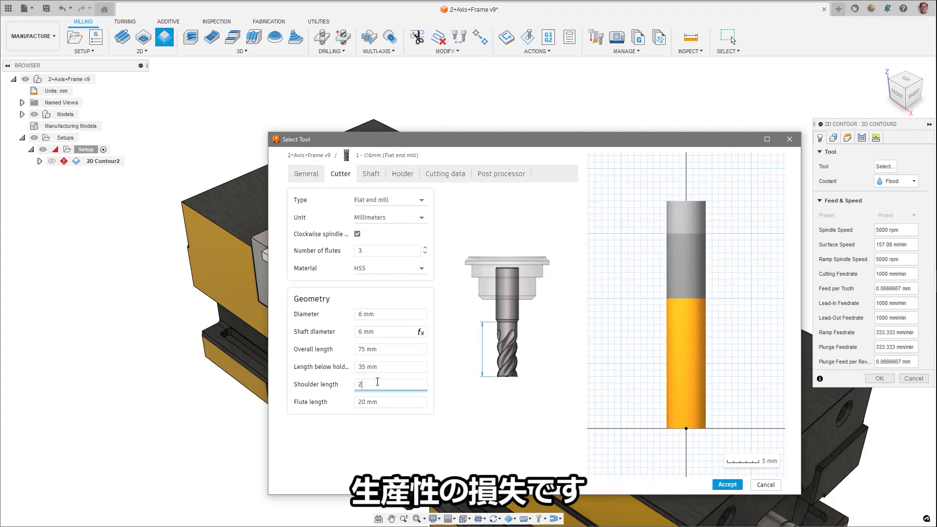
{"action": "left_click", "coordinate": [383, 401]}
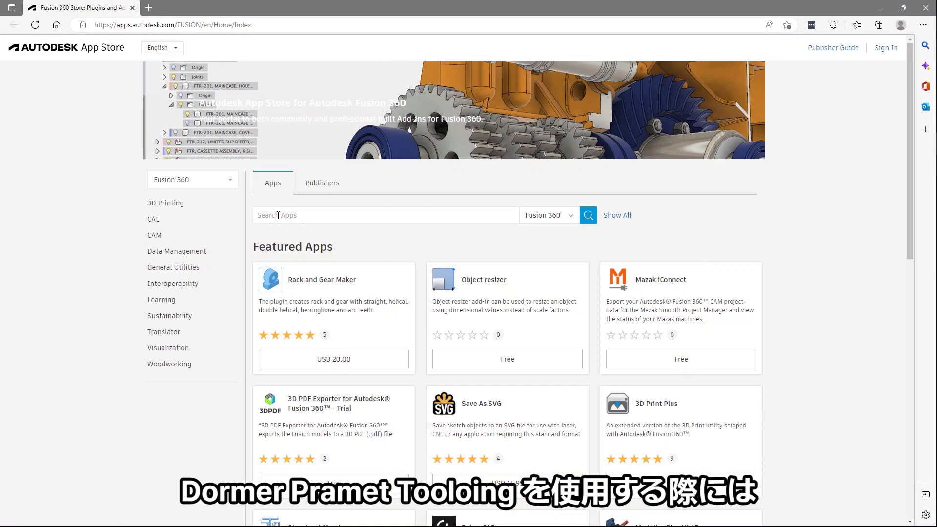
Search the App Store for 'dormer' and open the Dormer Pramet Tool Library result
{"action": "left_click", "coordinate": [278, 216]}
{"action": "type", "text": "dormer"}
{"action": "key", "text": "Return"}
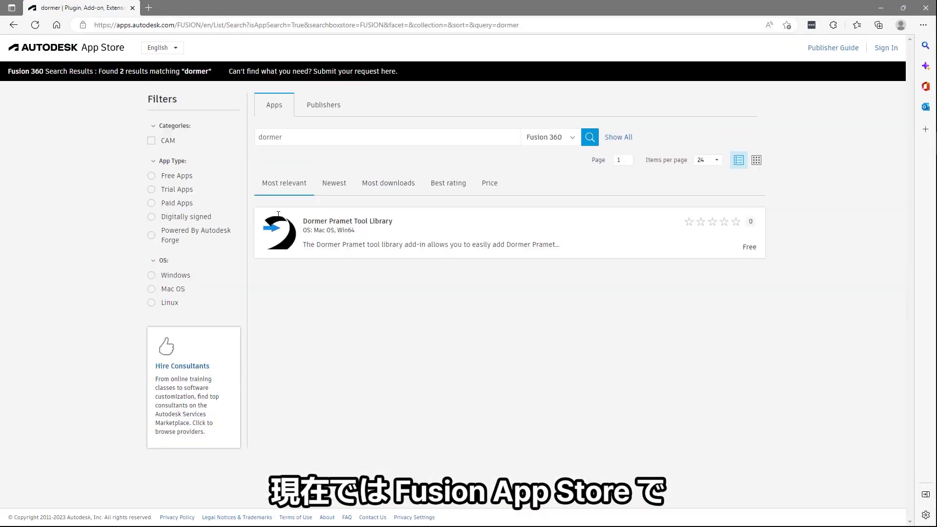
{"action": "left_click", "coordinate": [306, 231]}
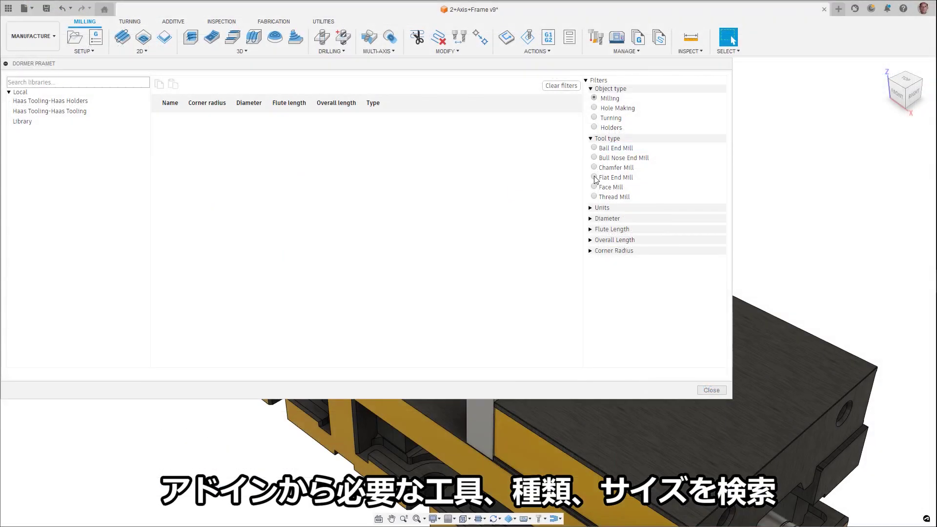
Filter the Dormer Pramet catalogue to Flat End Mill tools with diameter equal to 6
{"action": "left_click", "coordinate": [594, 178]}
{"action": "left_click", "coordinate": [591, 219]}
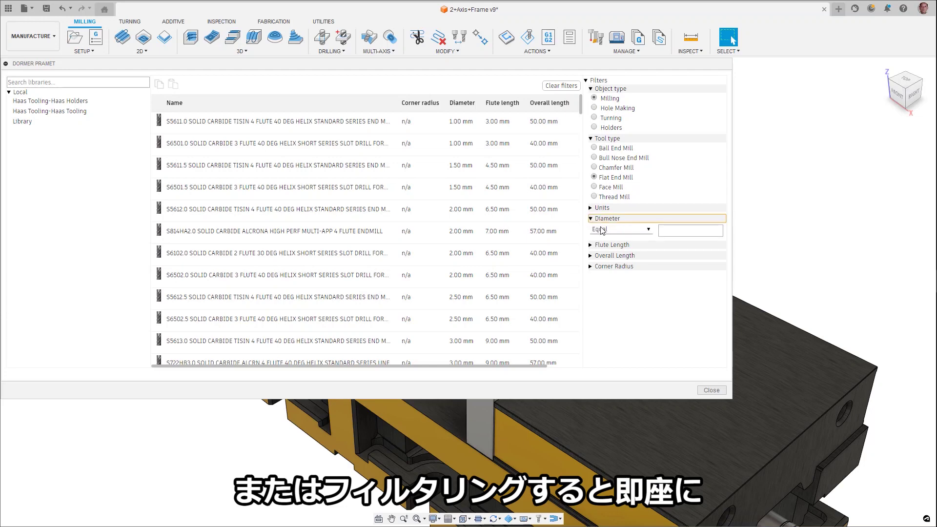
{"action": "left_click", "coordinate": [674, 233]}
{"action": "type", "text": "6"}
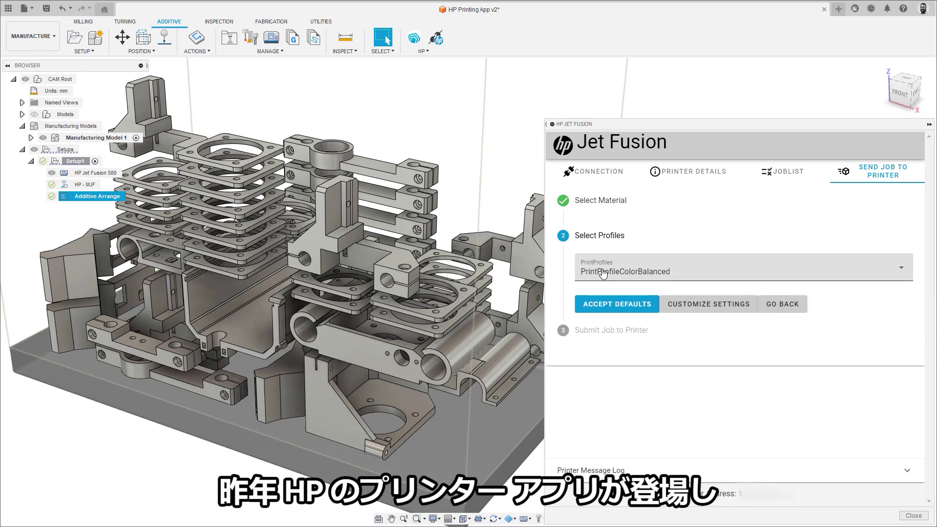
Try the thermal compensation and fresh powder sliders, then reset the print profile to its defaults
{"action": "left_click", "coordinate": [709, 303]}
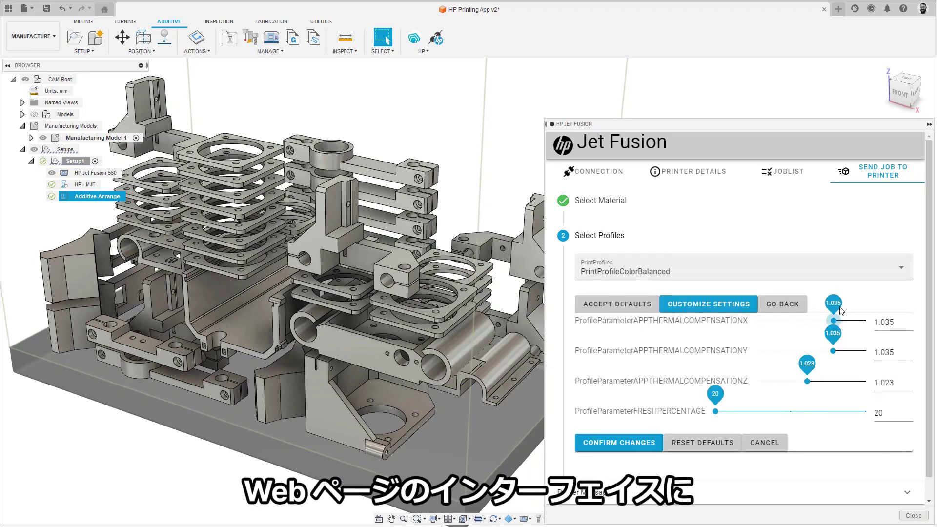
{"action": "left_click_drag", "start_coordinate": [835, 320], "coordinate": [809, 320]}
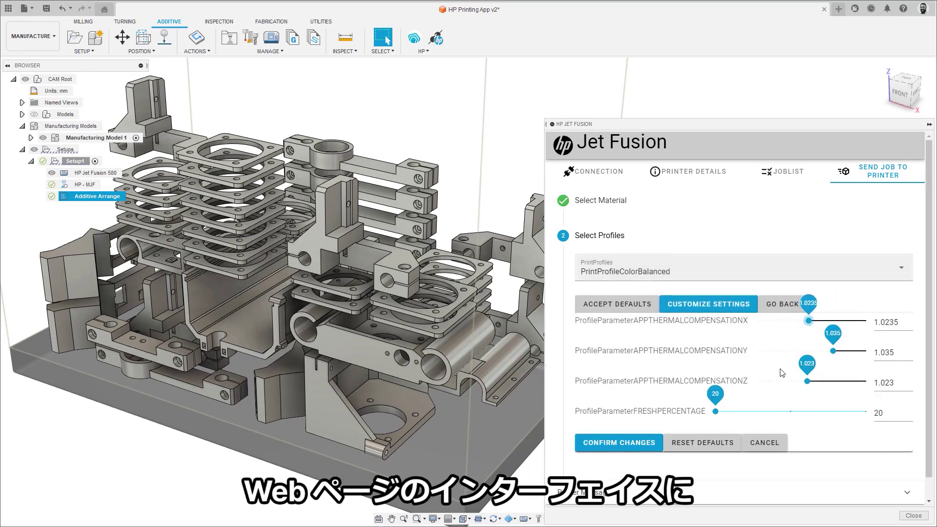
{"action": "left_click_drag", "start_coordinate": [715, 412], "coordinate": [790, 411]}
{"action": "left_click_drag", "start_coordinate": [816, 380], "coordinate": [832, 388]}
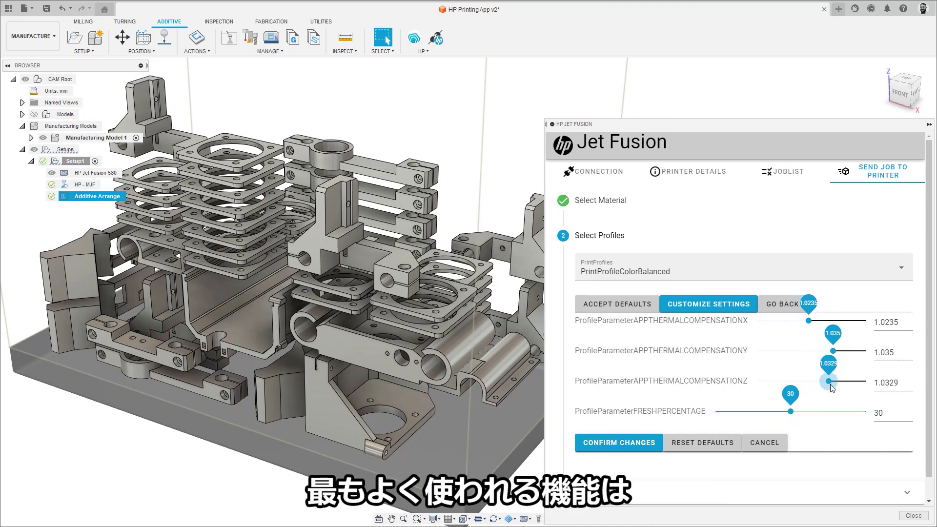
{"action": "left_click", "coordinate": [705, 442]}
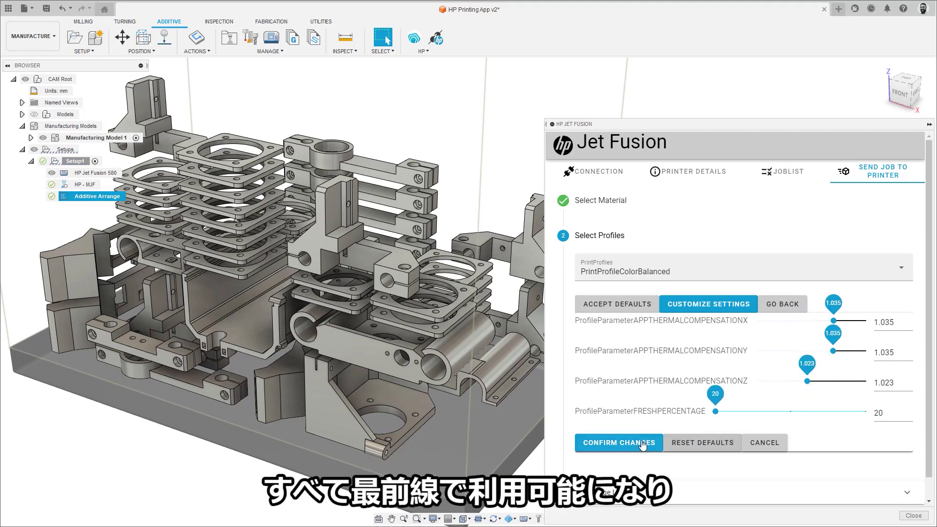
Confirm the print profile changes and enter 'A' as the print job name
{"action": "left_click", "coordinate": [642, 443]}
{"action": "left_click", "coordinate": [599, 306]}
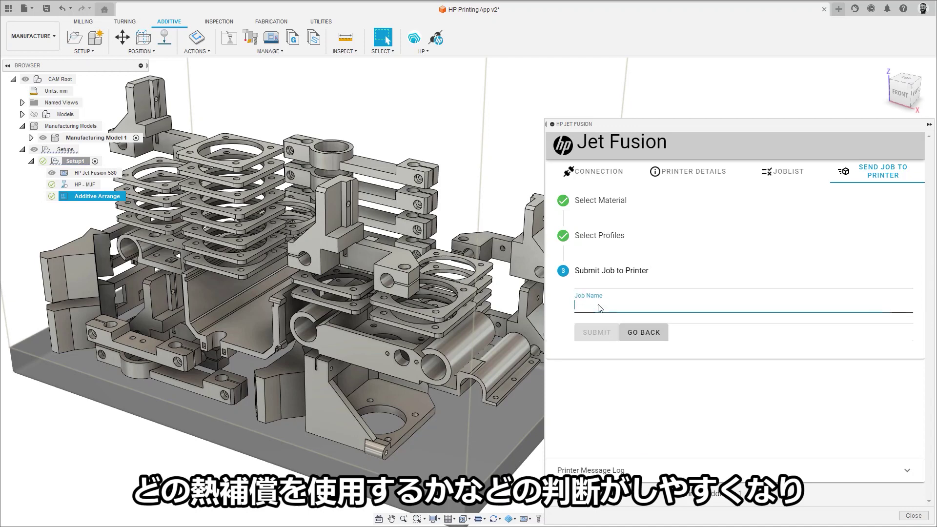
{"action": "type", "text": "A-12354"}
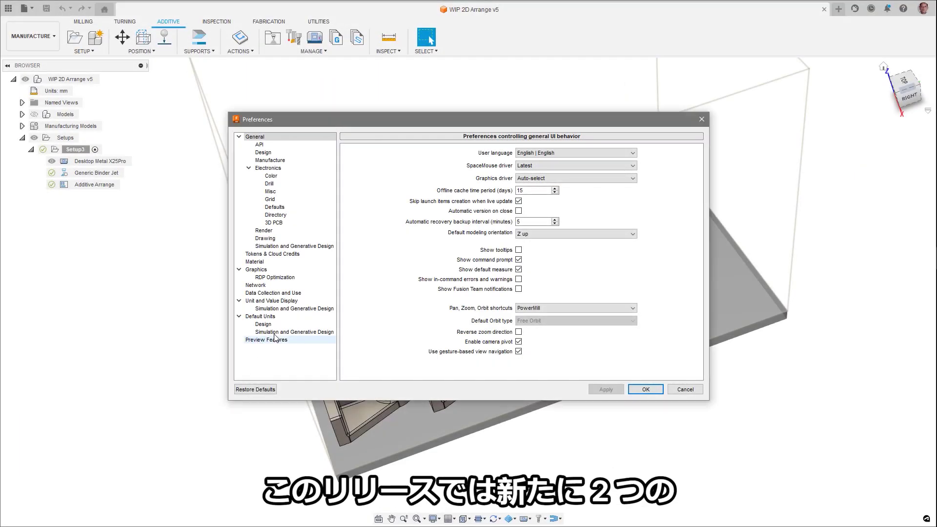
Show Preview Features in Preferences and scroll down to the Additive options like Additive Arrange
{"action": "left_click", "coordinate": [276, 339]}
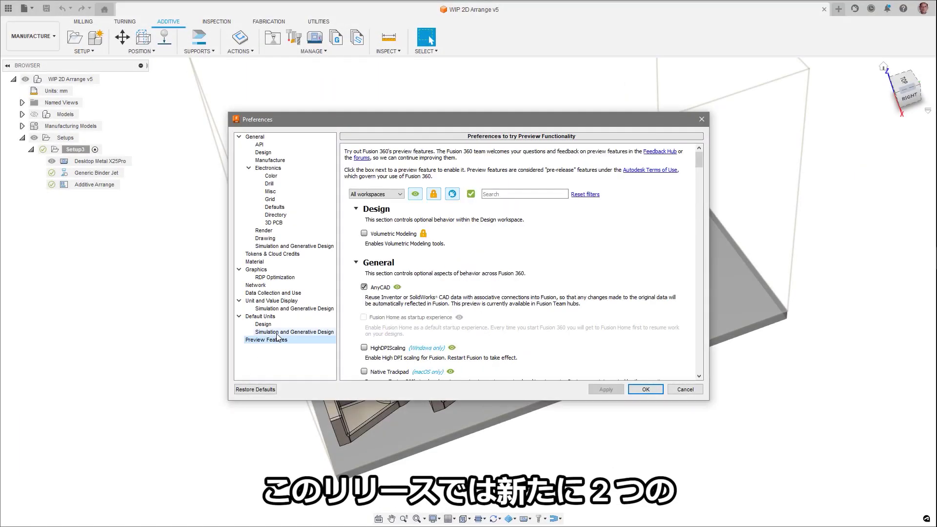
{"action": "scroll", "coordinate": [699, 174], "scroll_direction": "down", "scroll_amount": 7}
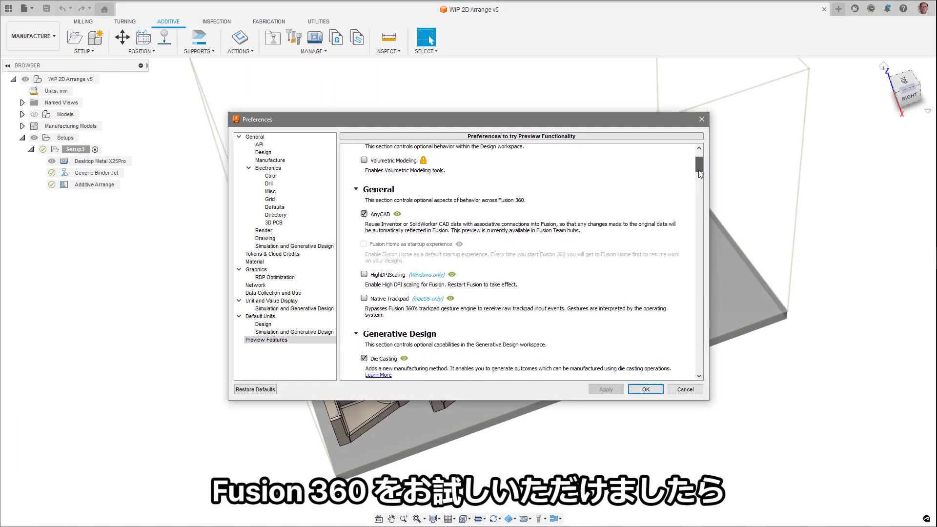
{"action": "left_click_drag", "start_coordinate": [699, 181], "coordinate": [700, 200]}
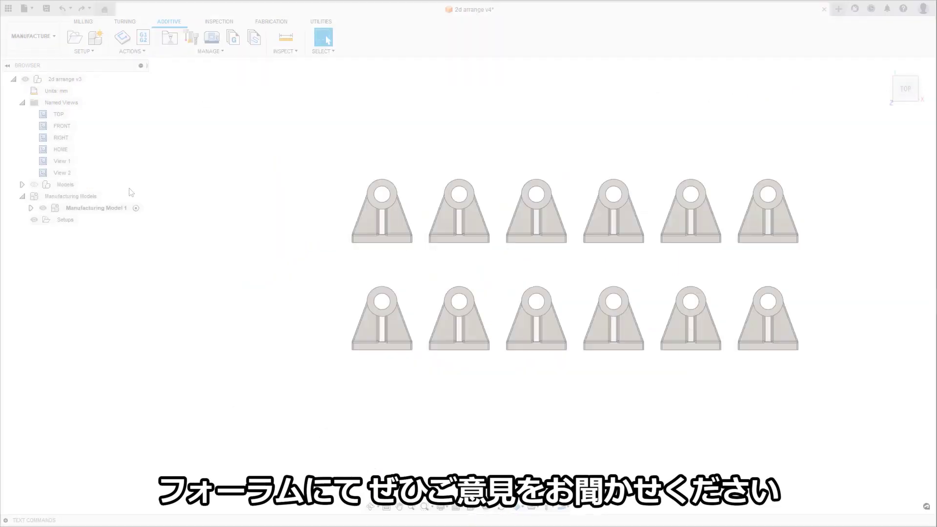
Create a new additive setup using the Desktop Metal X25Pro printer and Generic Binder Jet print setting
{"action": "right_click", "coordinate": [49, 220]}
{"action": "left_click", "coordinate": [73, 229]}
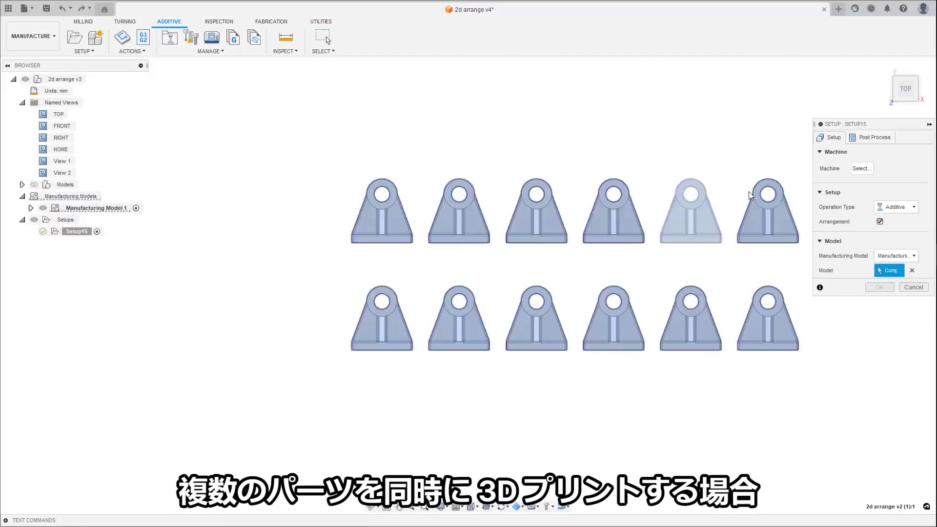
{"action": "left_click", "coordinate": [862, 168]}
{"action": "left_click", "coordinate": [634, 276]}
{"action": "left_click", "coordinate": [405, 207]}
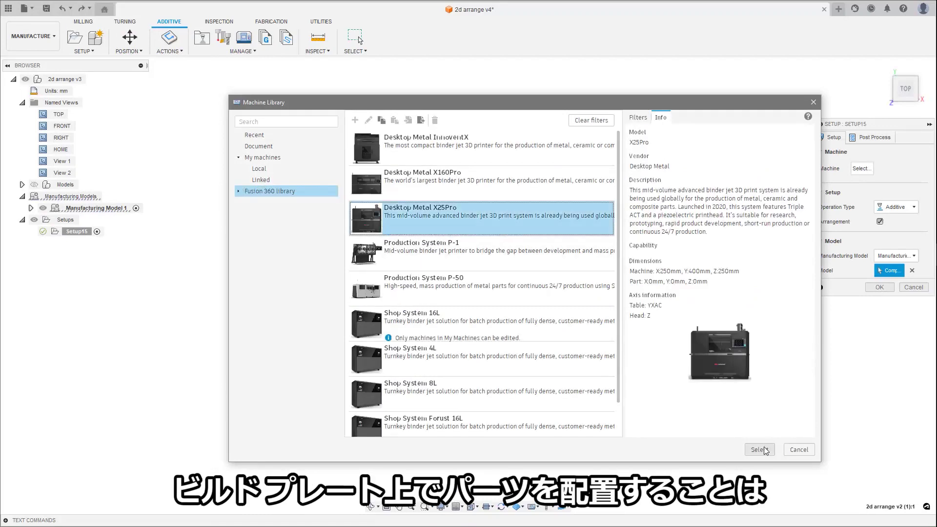
{"action": "left_click", "coordinate": [760, 449]}
{"action": "left_click", "coordinate": [900, 203]}
{"action": "left_click", "coordinate": [525, 173]}
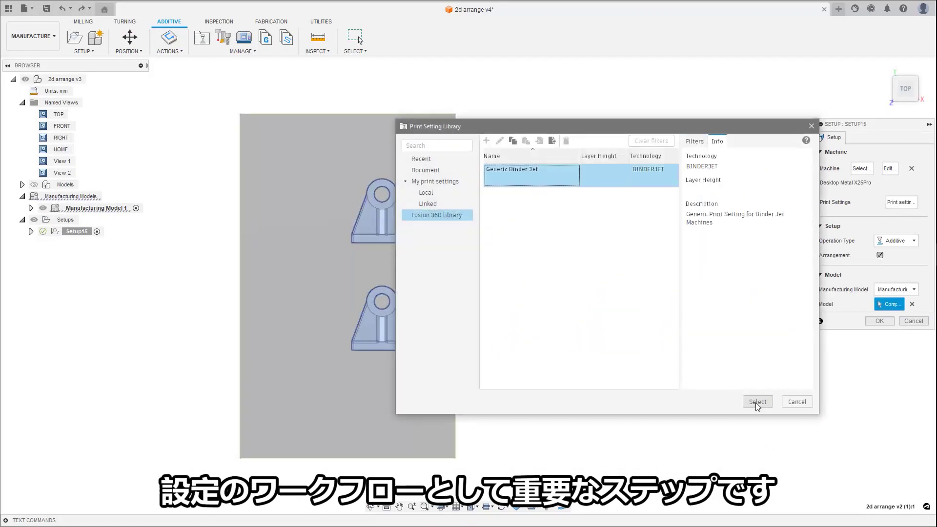
{"action": "left_click", "coordinate": [756, 347]}
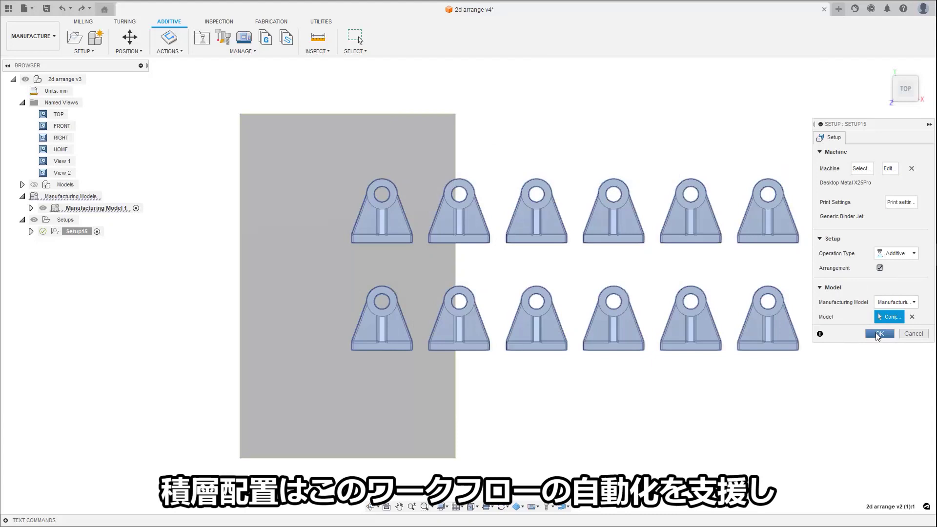
{"action": "left_click", "coordinate": [878, 334]}
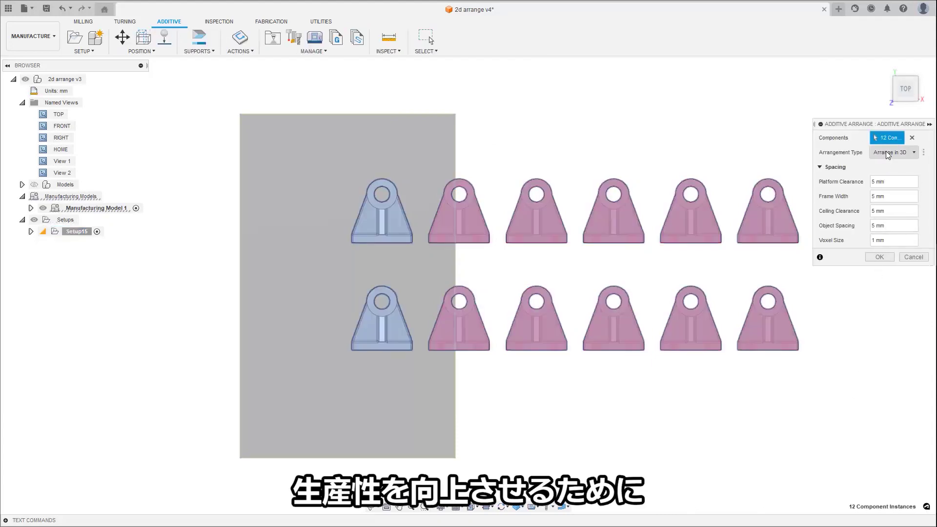
Arrange the 12 brackets in 2D across the build plate
{"action": "left_click", "coordinate": [887, 154]}
{"action": "left_click", "coordinate": [888, 167]}
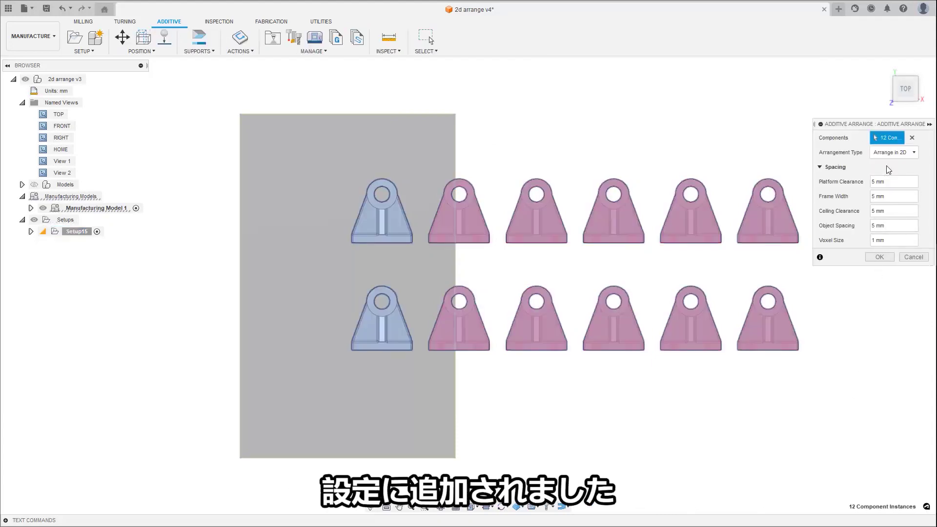
{"action": "left_click", "coordinate": [879, 258]}
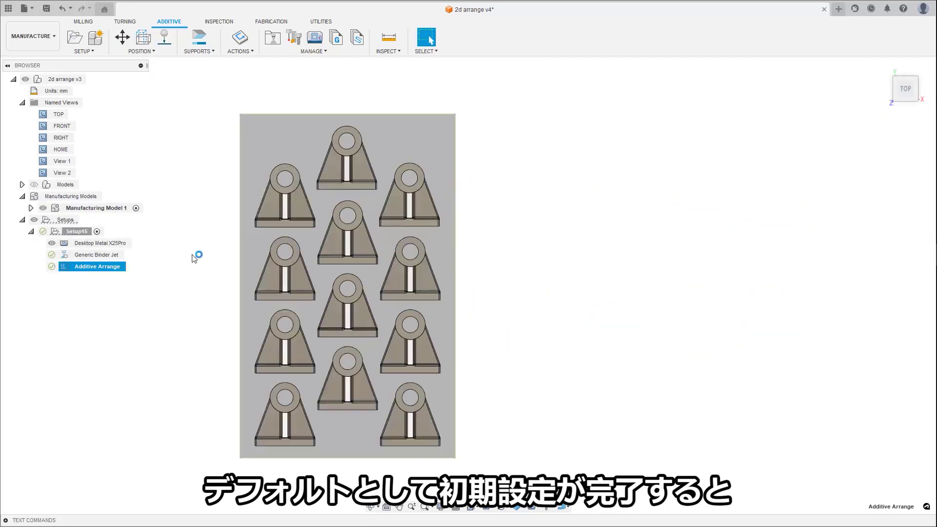
Edit the Additive Arrange to Arrange in 3D with frame width 15 and recompute the layout
{"action": "right_click", "coordinate": [68, 268]}
{"action": "left_click", "coordinate": [81, 277]}
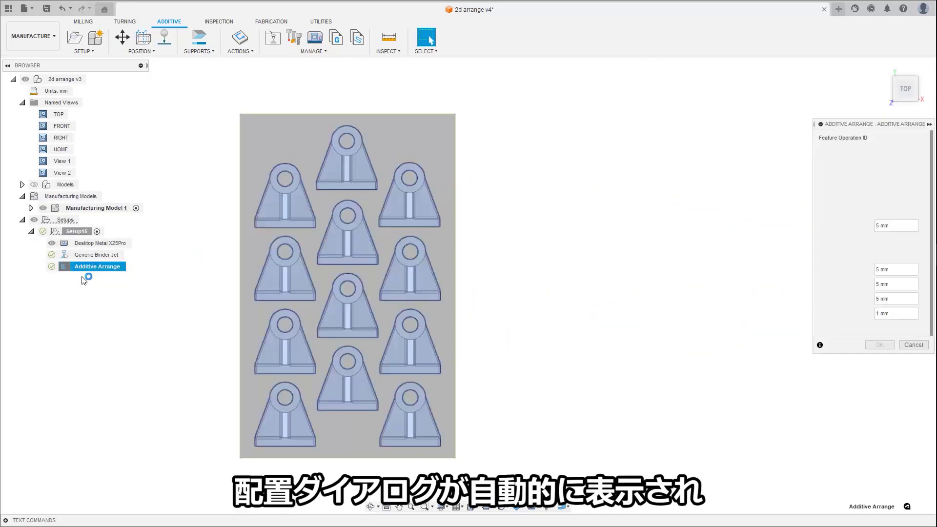
{"action": "left_click", "coordinate": [905, 153]}
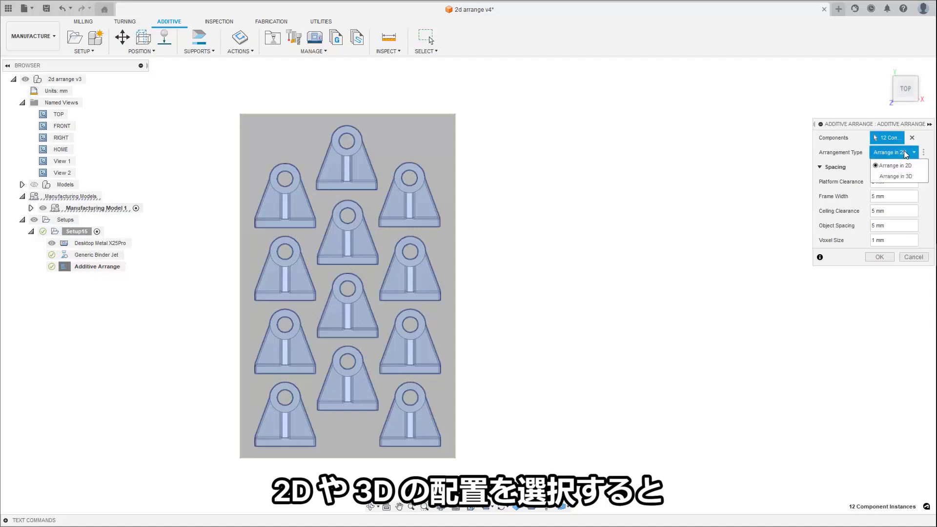
{"action": "left_click", "coordinate": [896, 176]}
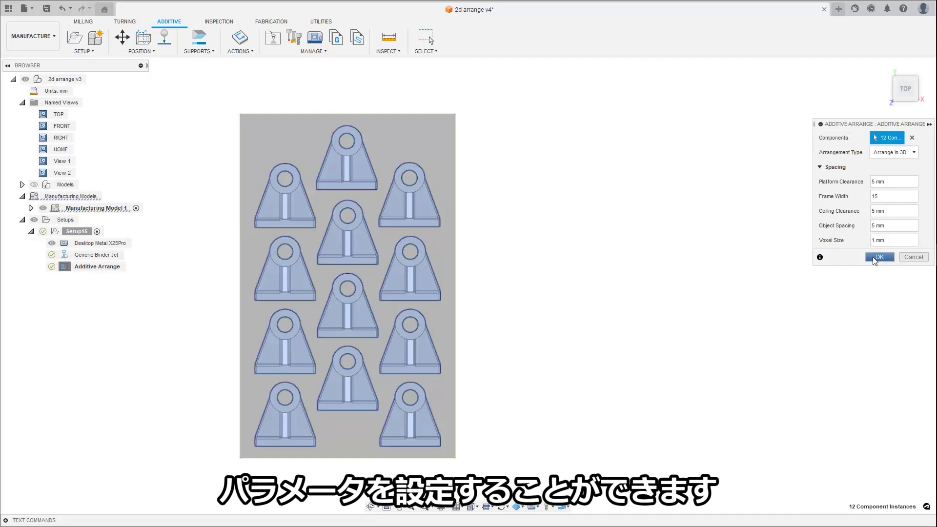
{"action": "left_click", "coordinate": [877, 258]}
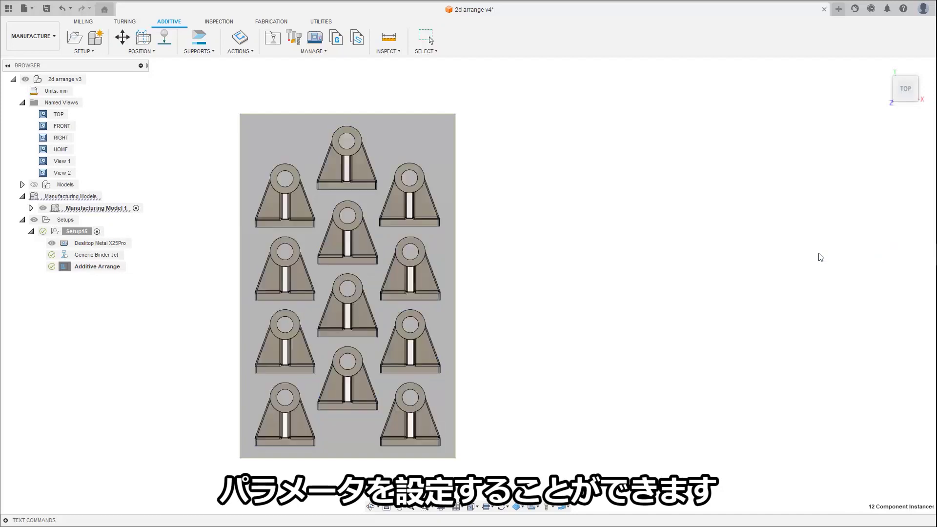
{"action": "double_click", "coordinate": [43, 173]}
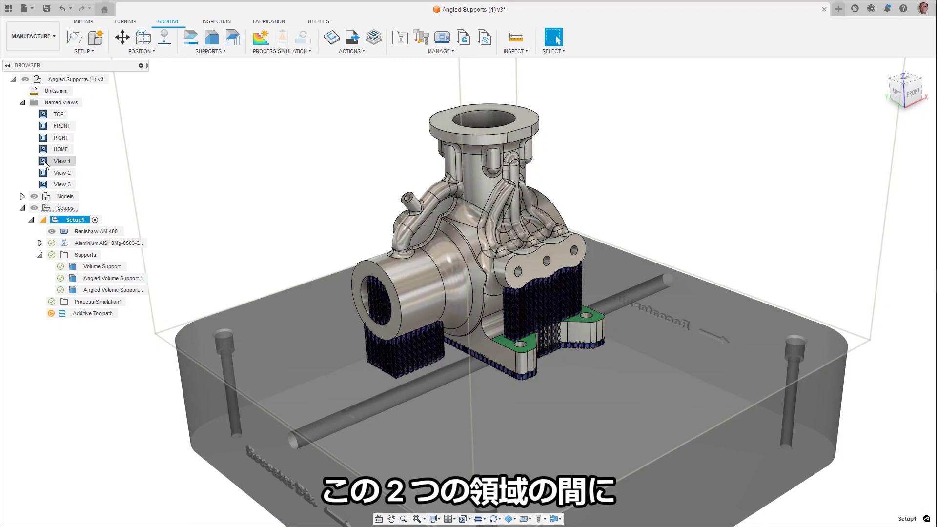
Inspect the volume supports from saved View 2 and View 3
{"action": "double_click", "coordinate": [42, 175]}
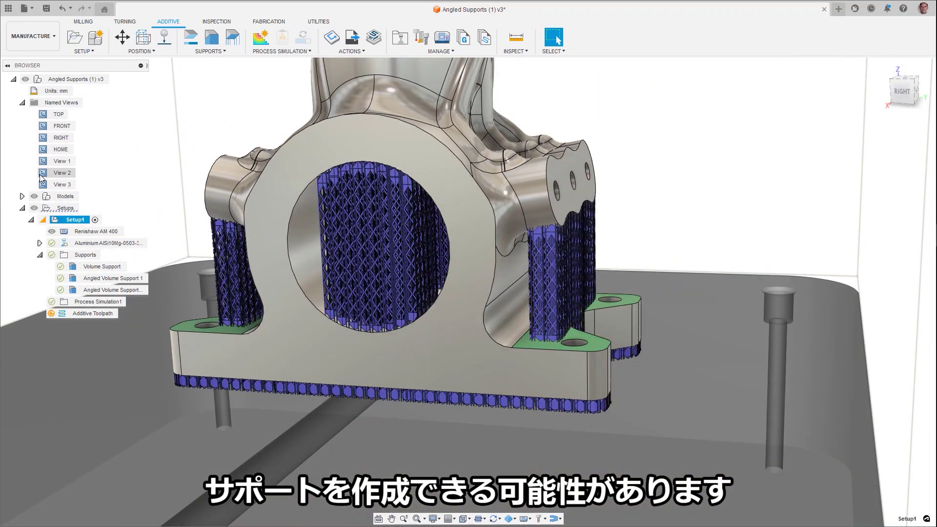
{"action": "double_click", "coordinate": [42, 184]}
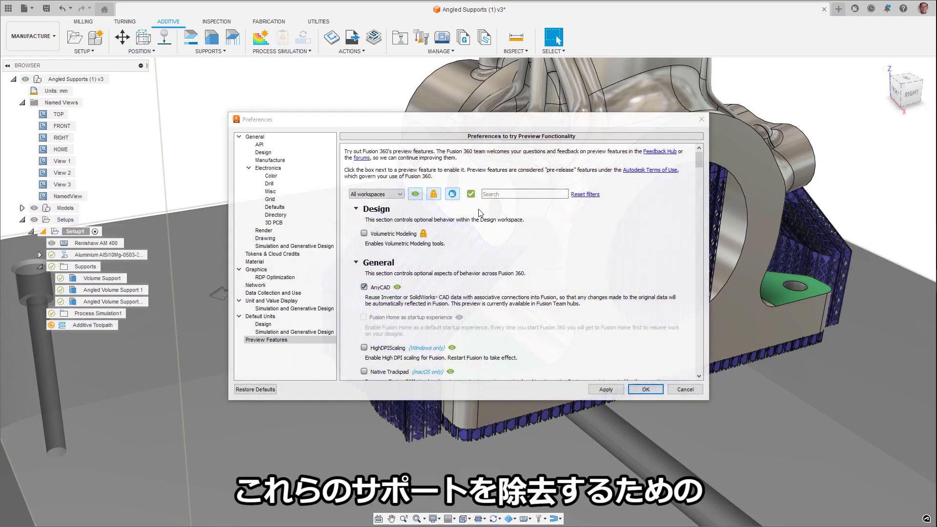
Search preview features for 'addi' to find Additive Angled Volume Supports, then review the saved views
{"action": "left_click", "coordinate": [493, 194]}
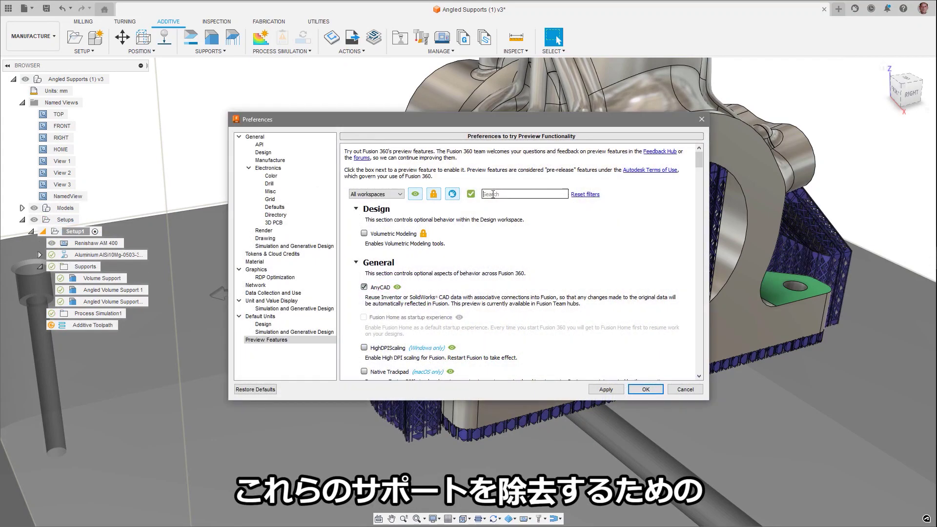
{"action": "type", "text": "addit"}
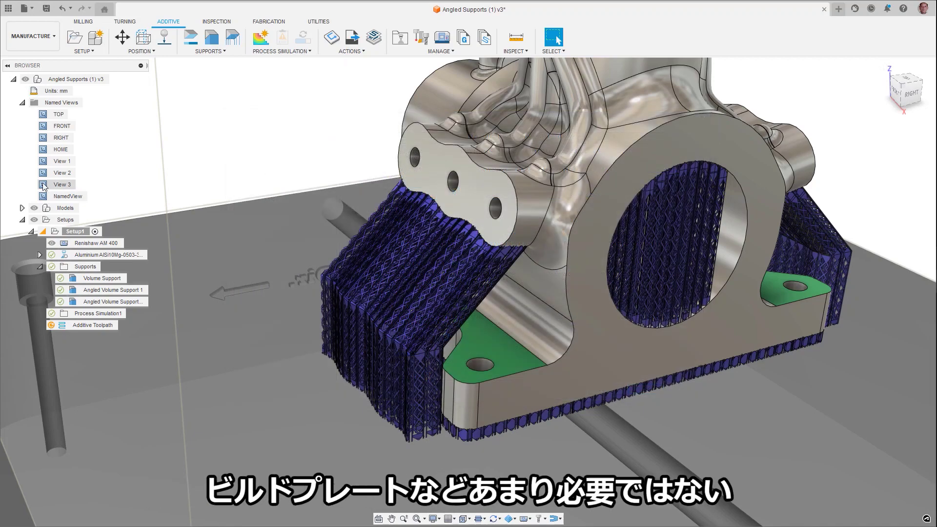
{"action": "double_click", "coordinate": [43, 186]}
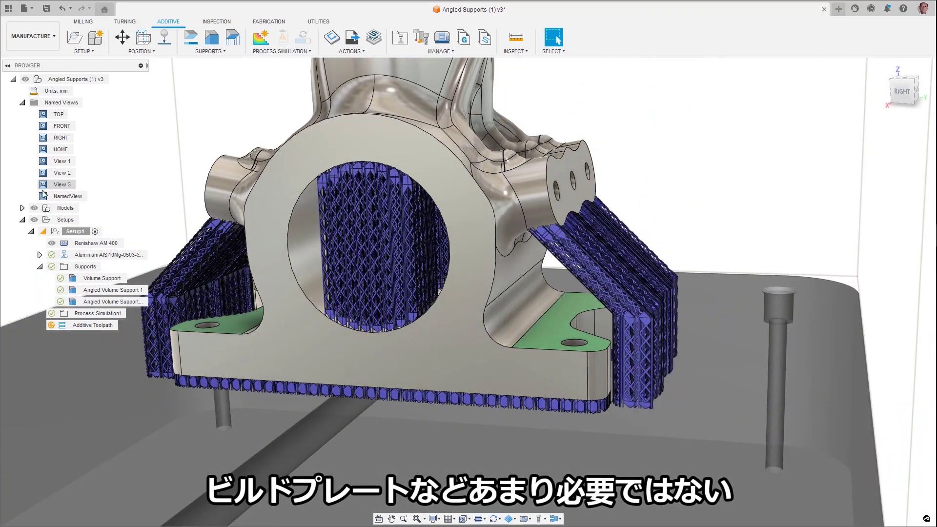
{"action": "double_click", "coordinate": [44, 196]}
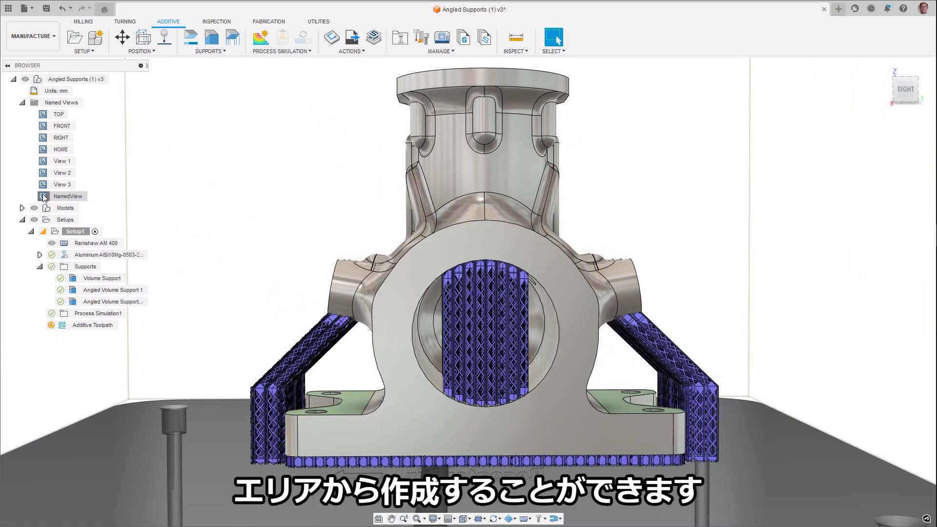
{"action": "double_click", "coordinate": [43, 184]}
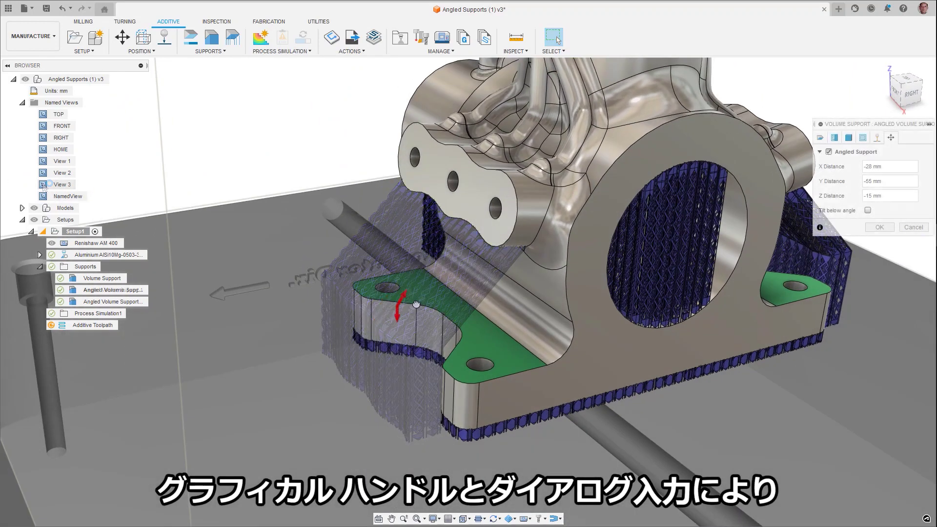
Move the angled support to X -25, Y -65, Z -10 mm and tilt it 15° below angle
{"action": "left_click_drag", "start_coordinate": [416, 304], "coordinate": [373, 329]}
{"action": "left_click_drag", "start_coordinate": [362, 296], "coordinate": [357, 246]}
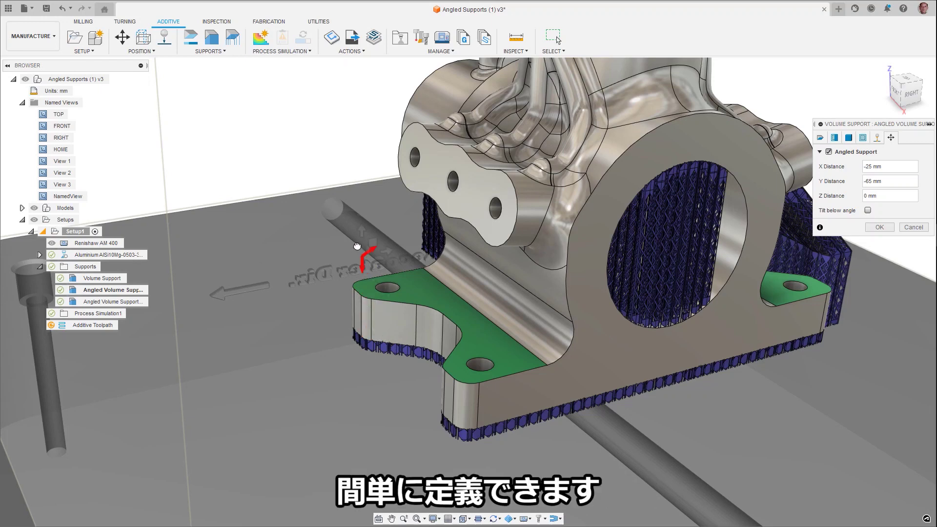
{"action": "left_click", "coordinate": [867, 210]}
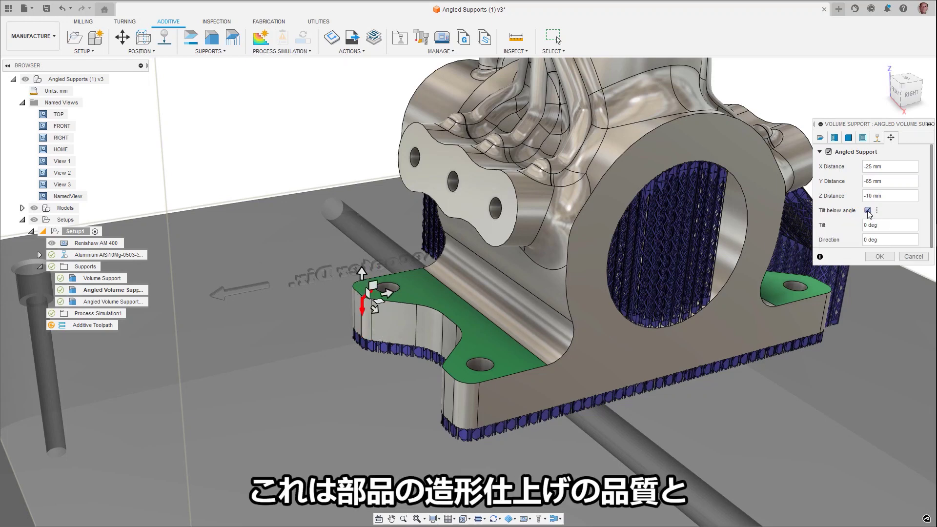
{"action": "left_click_drag", "start_coordinate": [362, 251], "coordinate": [347, 264]}
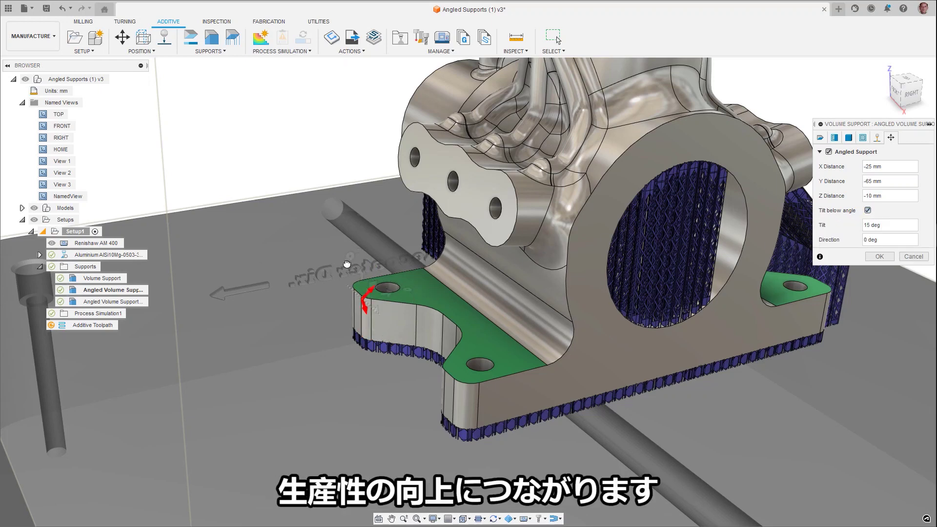